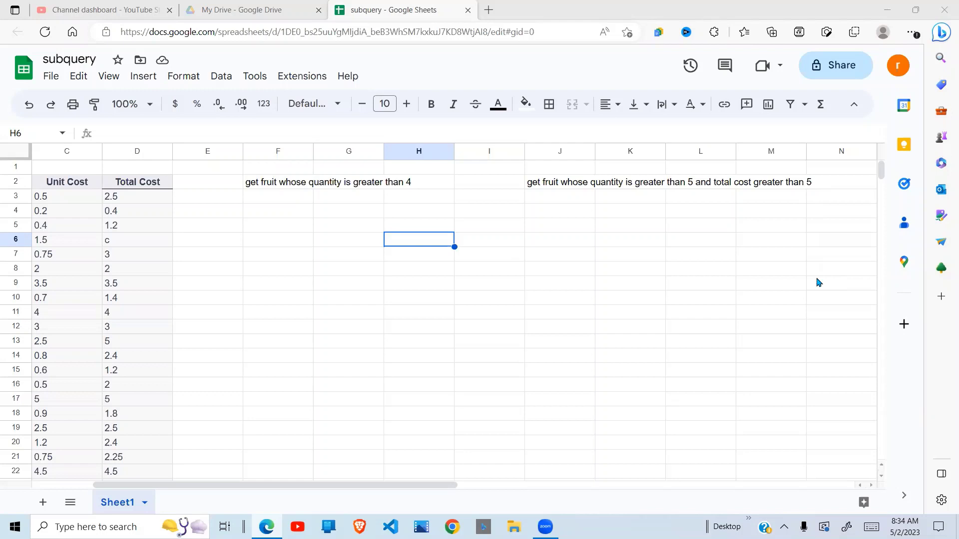
- Look over the fruit table columns and the first task note in F2
left_click(293, 202)
key("Left")
key("Left")
key("Left")
key("Left")
key("Left")
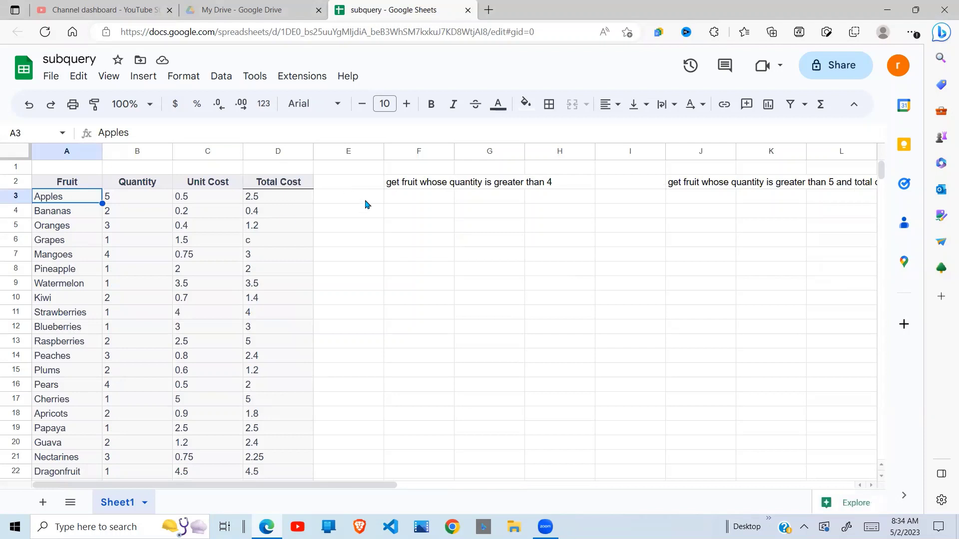
left_click(204, 198)
left_click(67, 171)
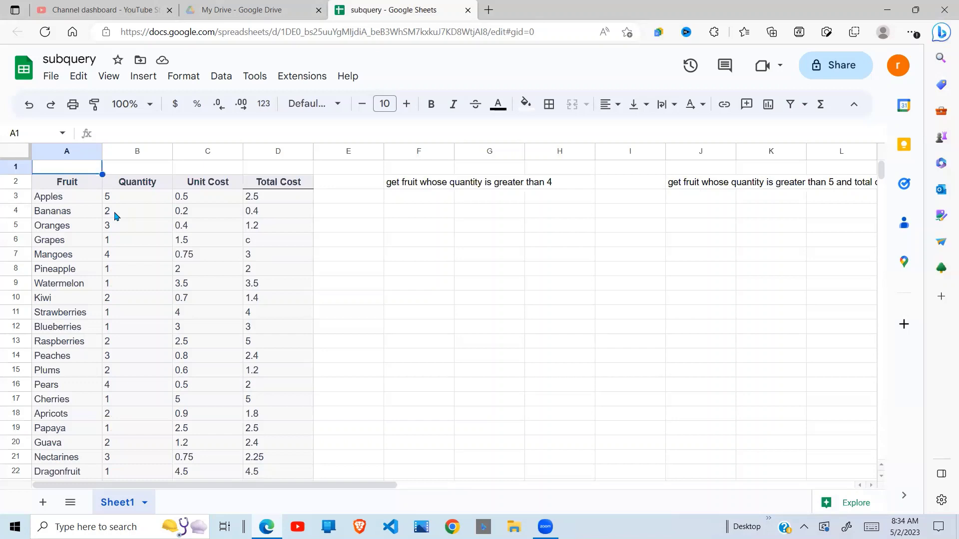
left_click(431, 181)
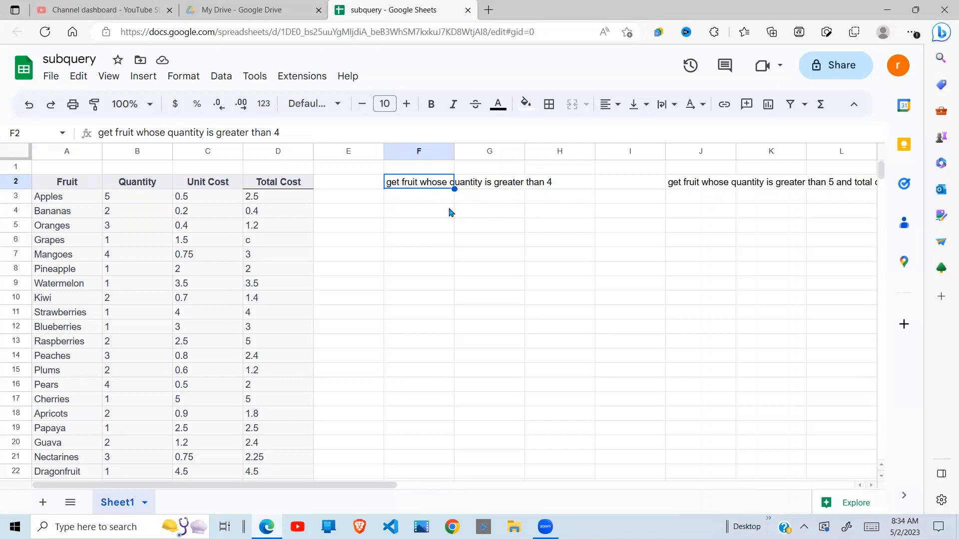
- Step through the fruit rows in column A and reread the F2 task note
left_click(61, 199)
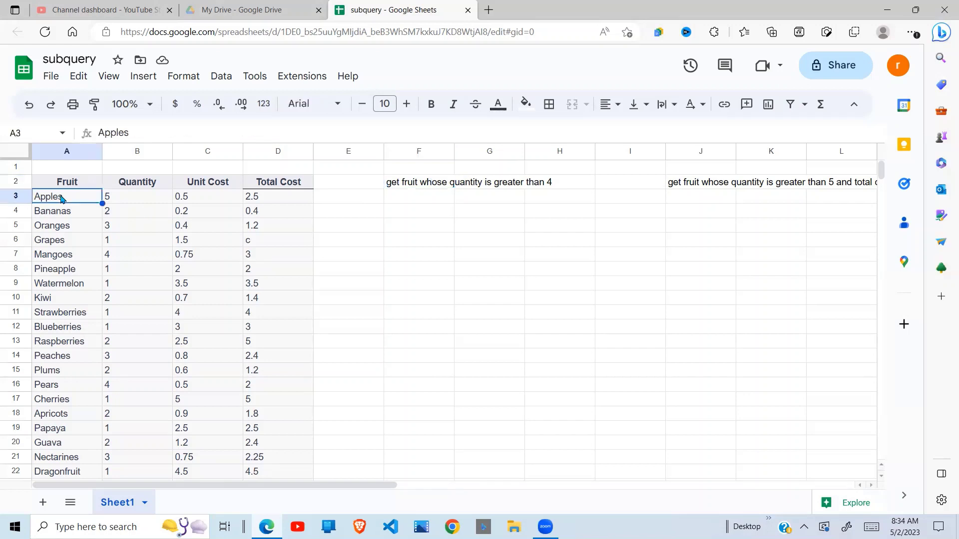
key("Down")
key("Down")
key("Down")
key("Down")
key("Down")
key("Down")
key("Down")
key("Down")
key("Down")
key("Down")
key("Down")
key("Down")
key("Down")
key("Down")
key("Down")
key("Down")
key("Down")
key("Down")
key("Down")
key("Down")
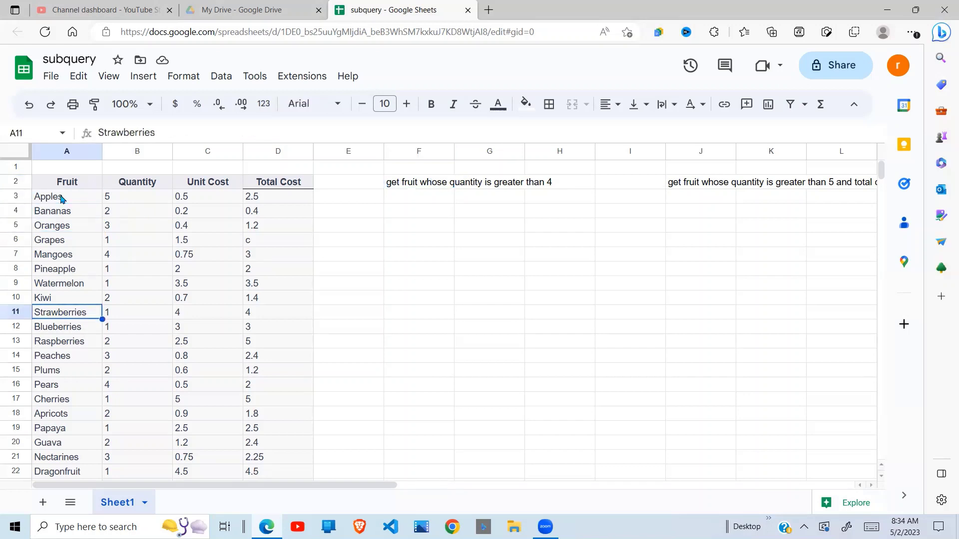
key("Up")
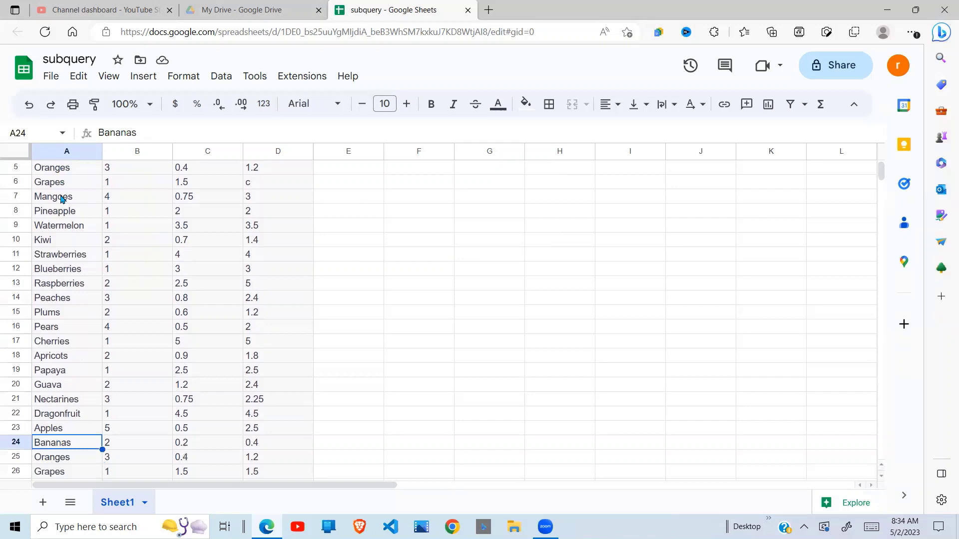
key("Up")
key("Down")
key("Up")
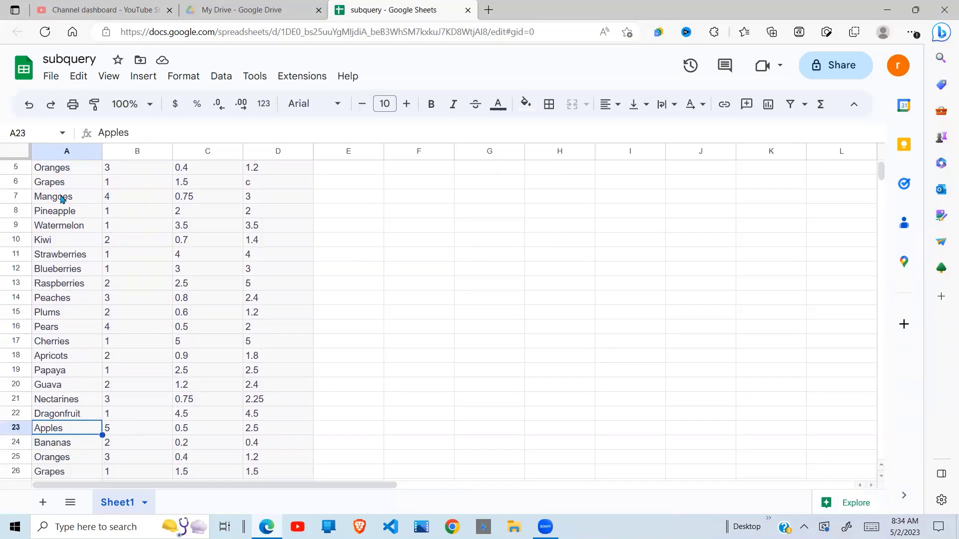
key("Up")
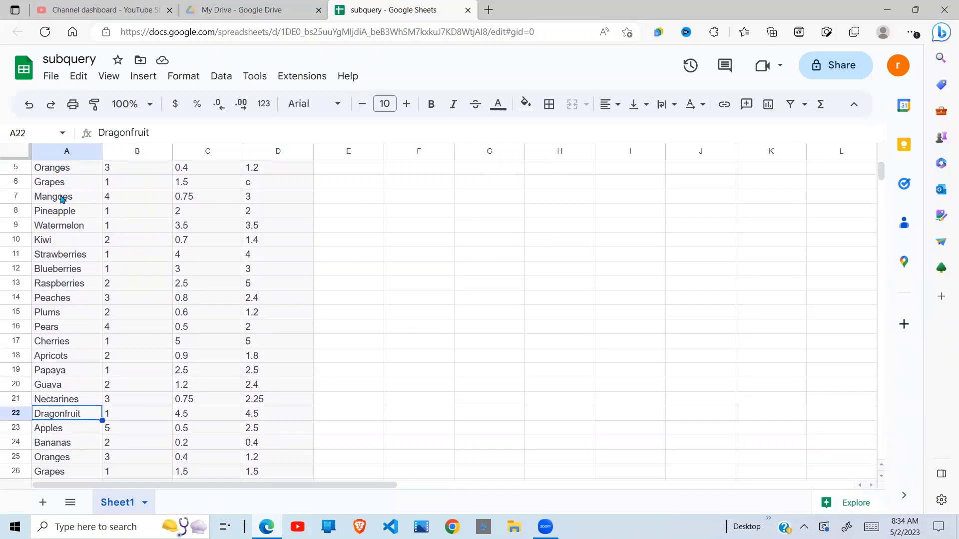
key("Up")
key("Up")
key("Up")
key("Up")
key("Up")
key("Up")
key("Up")
key("Up")
key("Up")
key("Up")
key("Up")
key("Up")
key("Up")
key("Up")
key("Up")
key("Up")
key("Up")
key("Up")
key("Up")
key("Up")
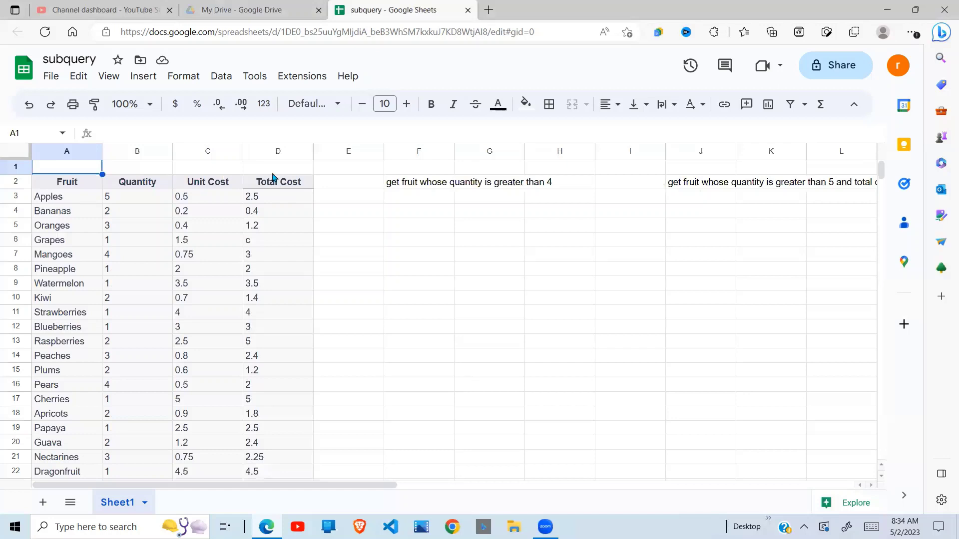
left_click(438, 185)
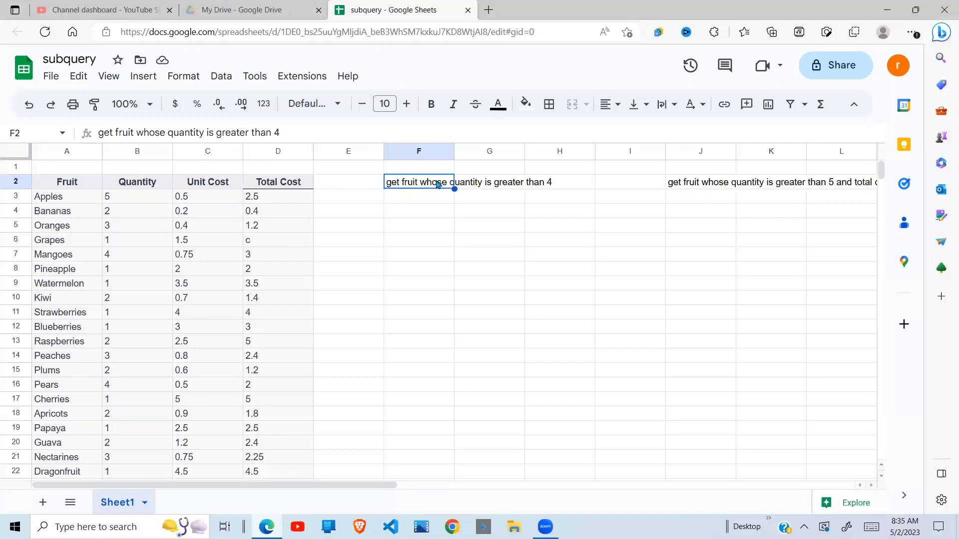
- In F3, enter a QUERY on A2:D42 selecting A,SUM(B) and add GROUP BY A
left_click(433, 202)
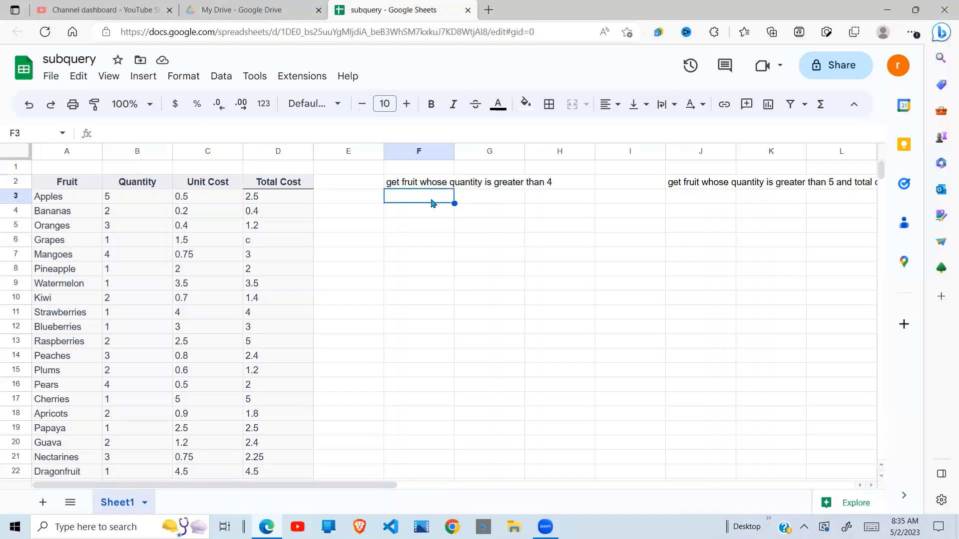
type("=")
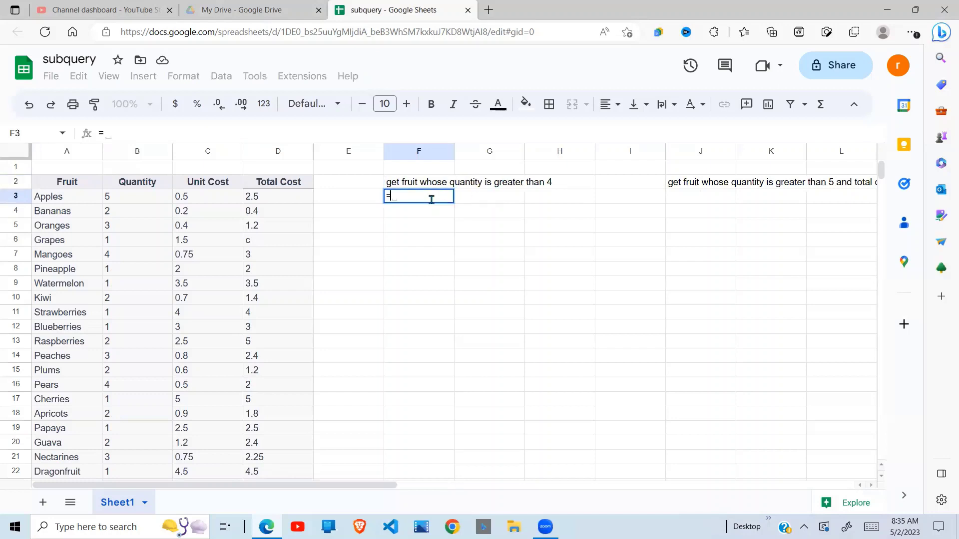
type("query(")
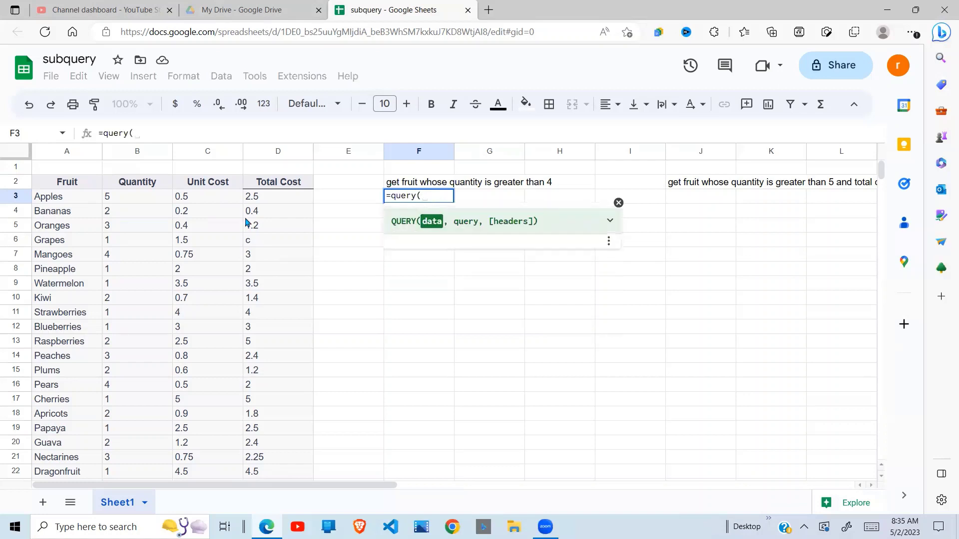
left_click_drag(79, 189, 280, 355)
key("ctrl+shift+Down")
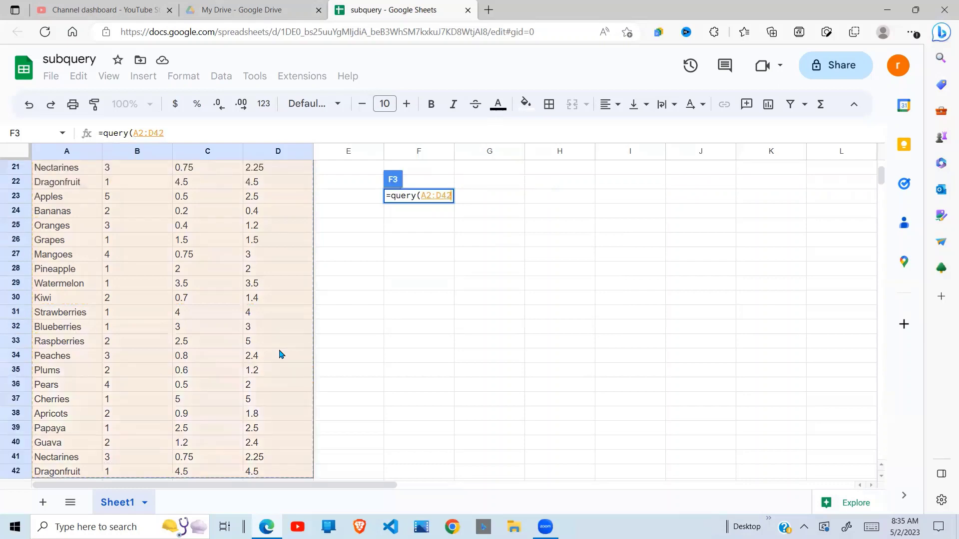
type(", ")
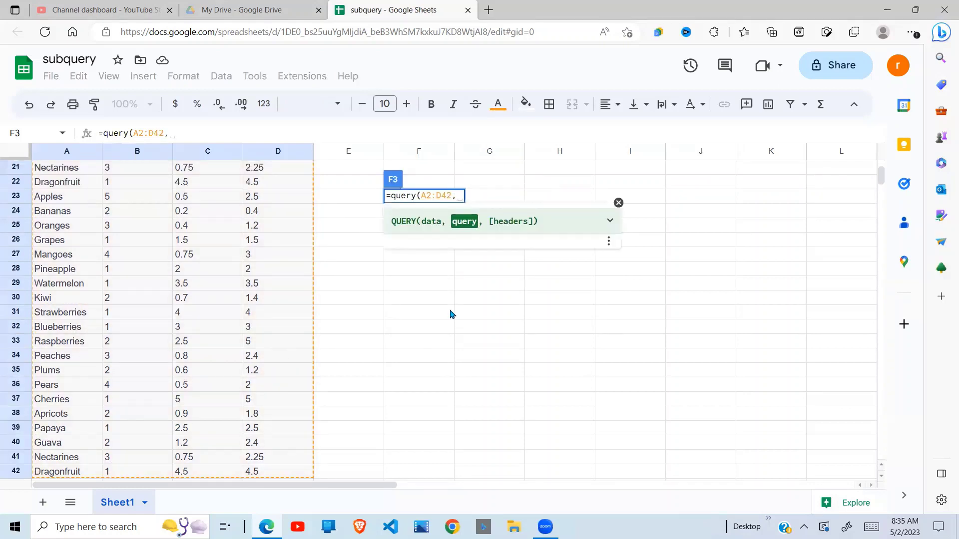
type("\"sele")
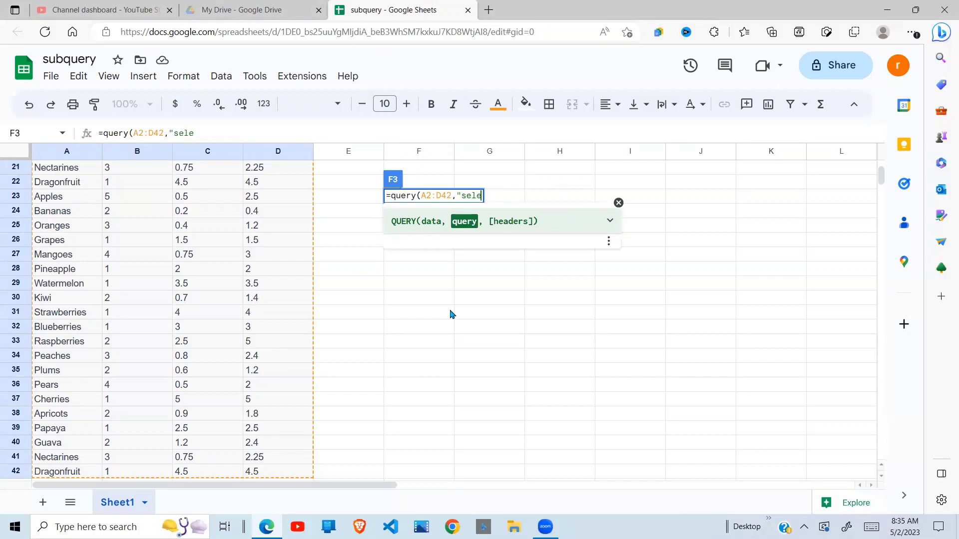
key("BackSpace")
key("BackSpace")
key("BackSpace")
key("BackSpace")
type("SELECT A")
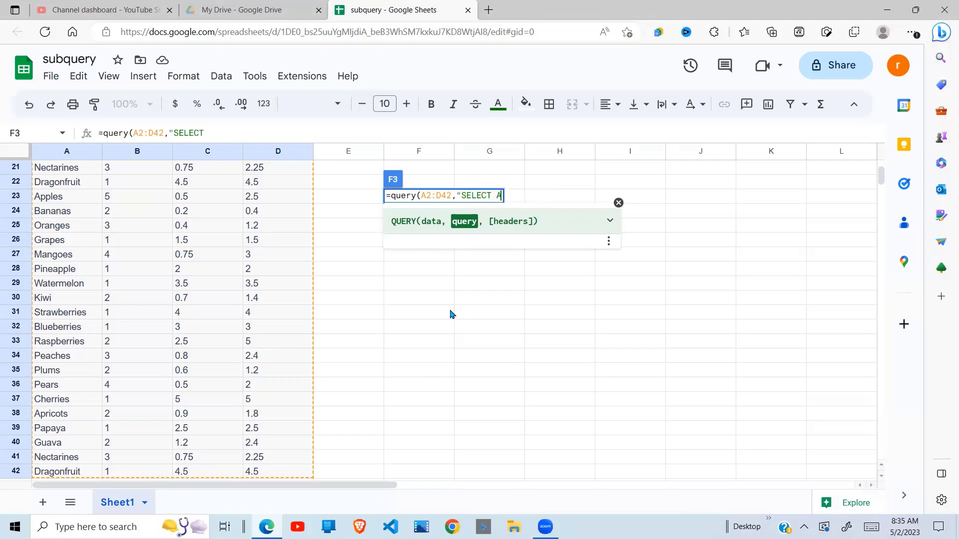
type(",")
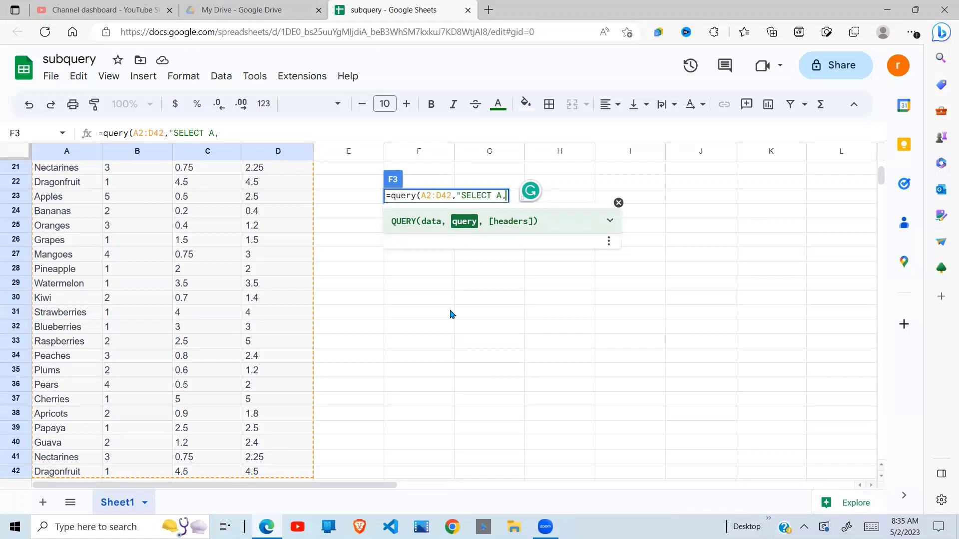
type("SUM(B)\",1")
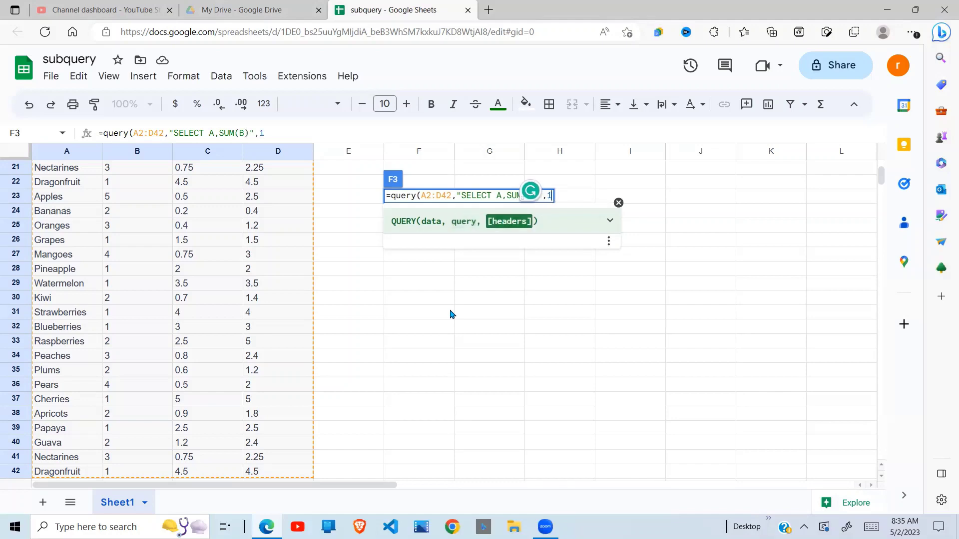
type(")")
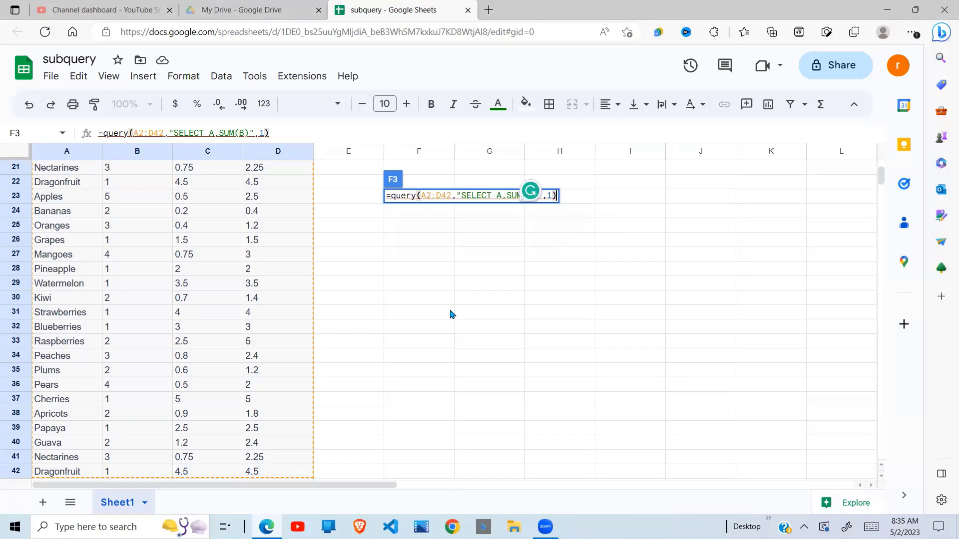
left_click(249, 133)
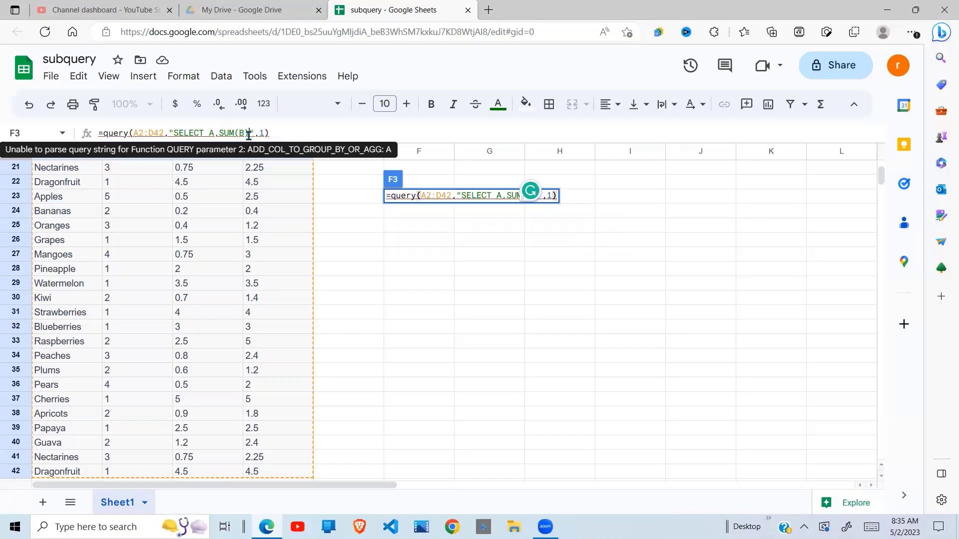
type("GROUP ")
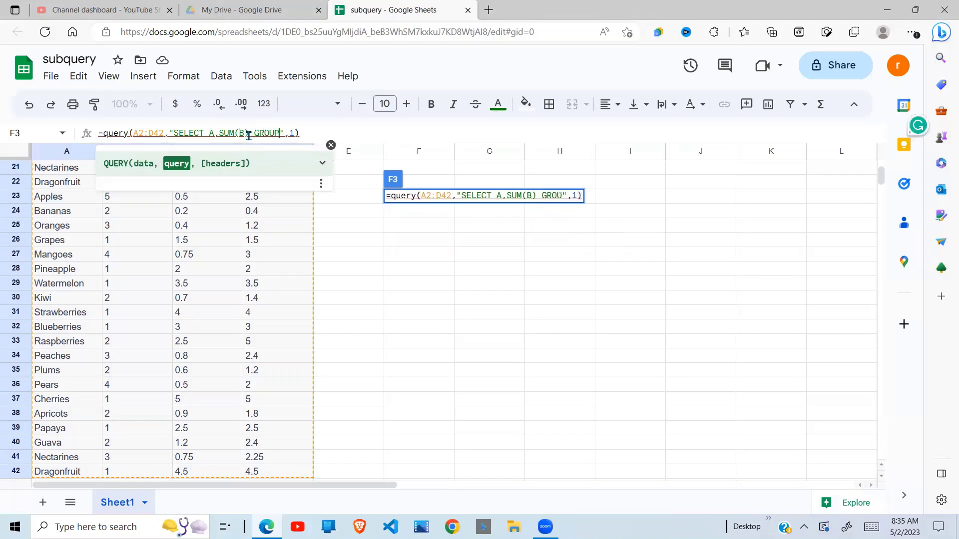
type("BY ")
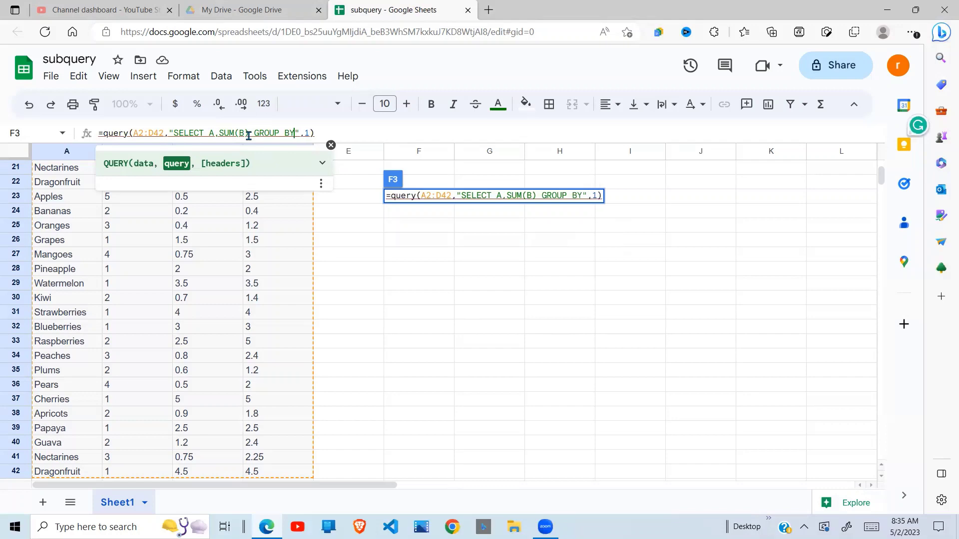
type("A")
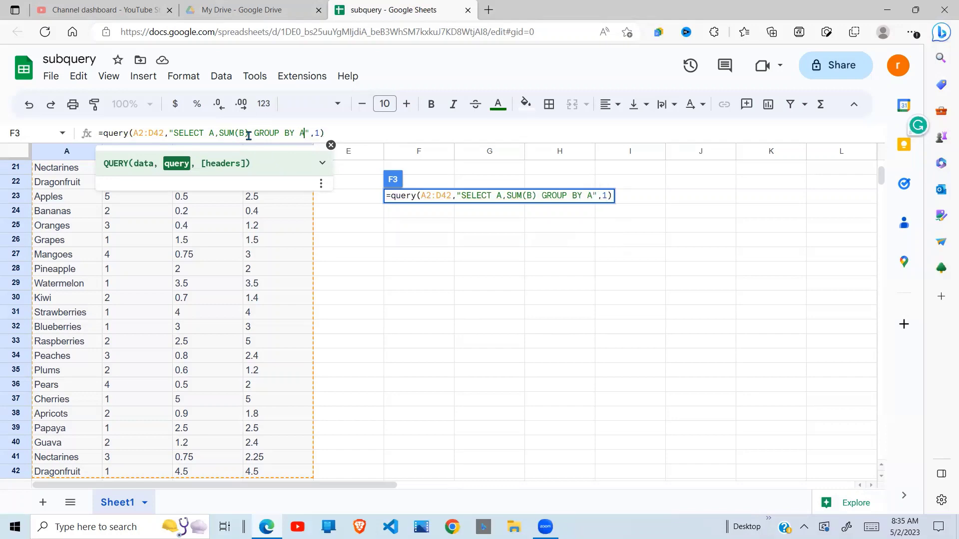
key("Return")
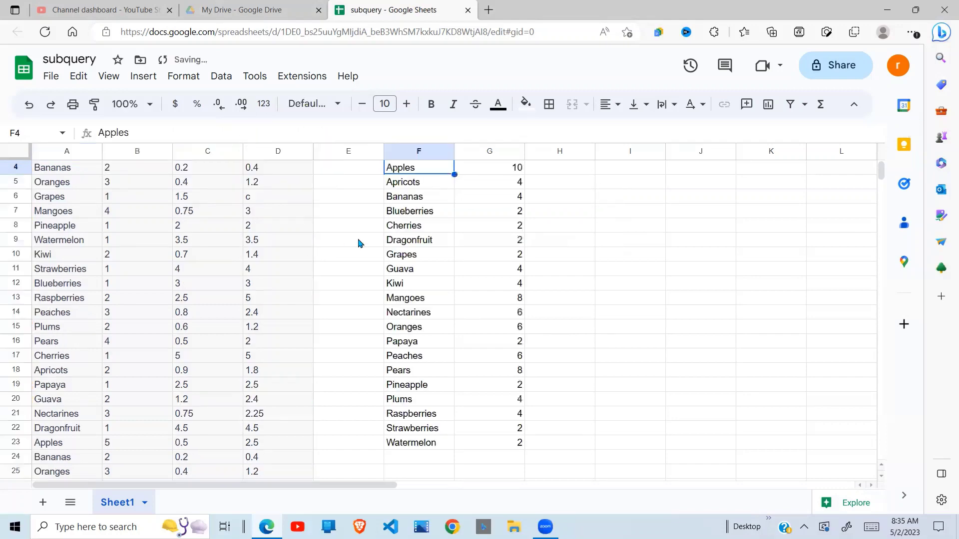
left_click(438, 259)
key("Up")
key("Up")
key("Up")
key("Up")
key("Up")
key("Up")
key("Up")
key("Up")
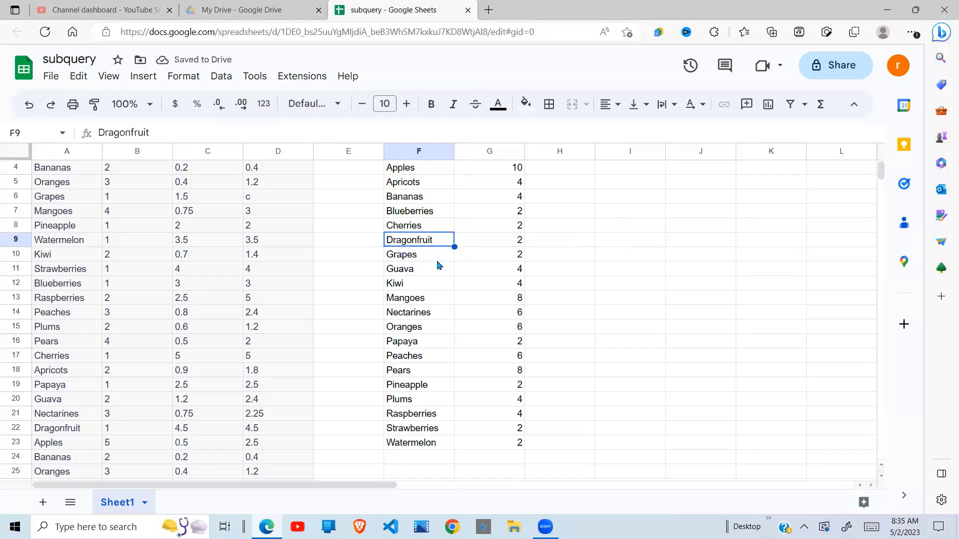
key("Down")
key("Down")
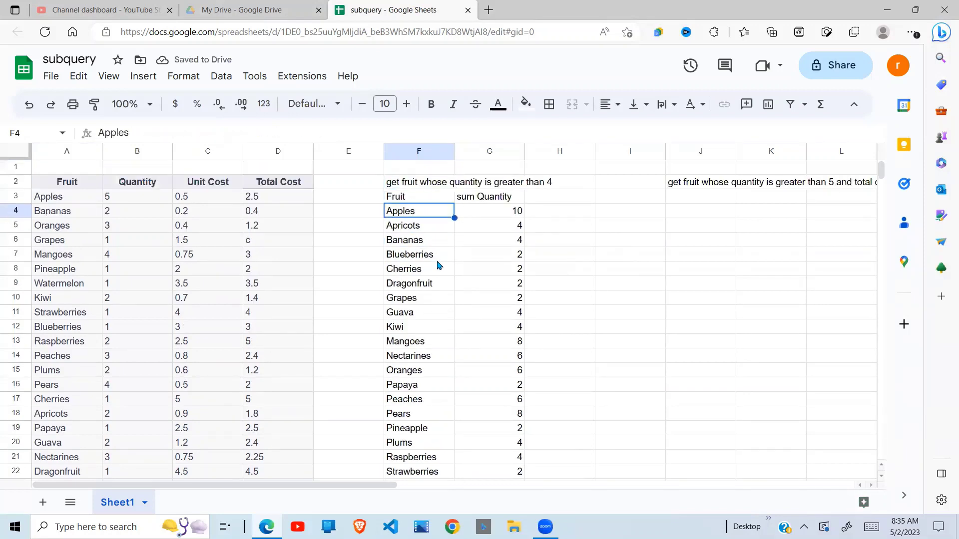
key("Right")
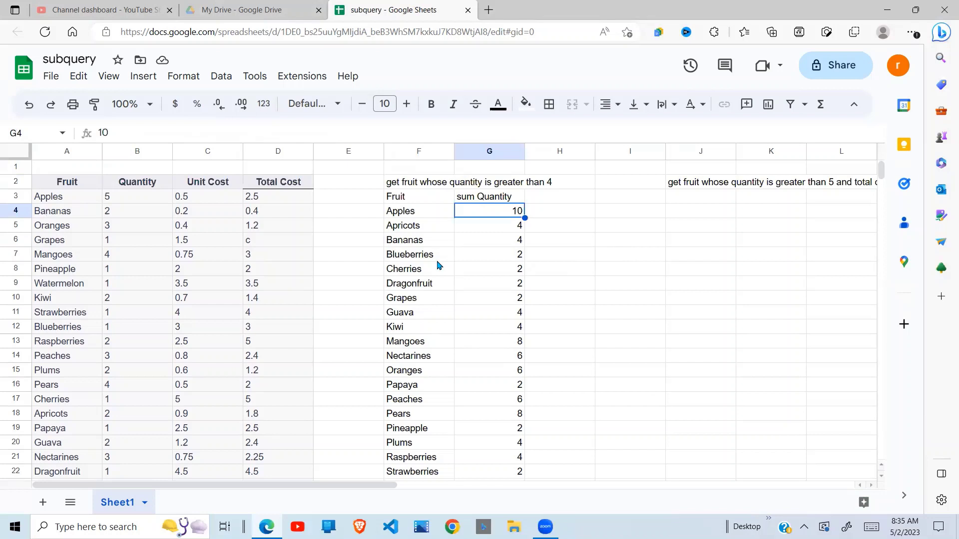
key("Left")
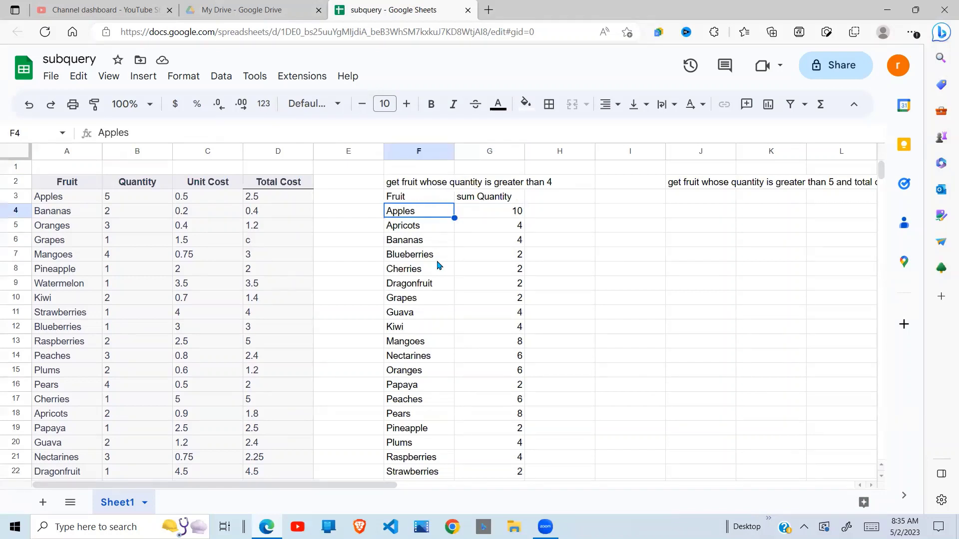
key("Right")
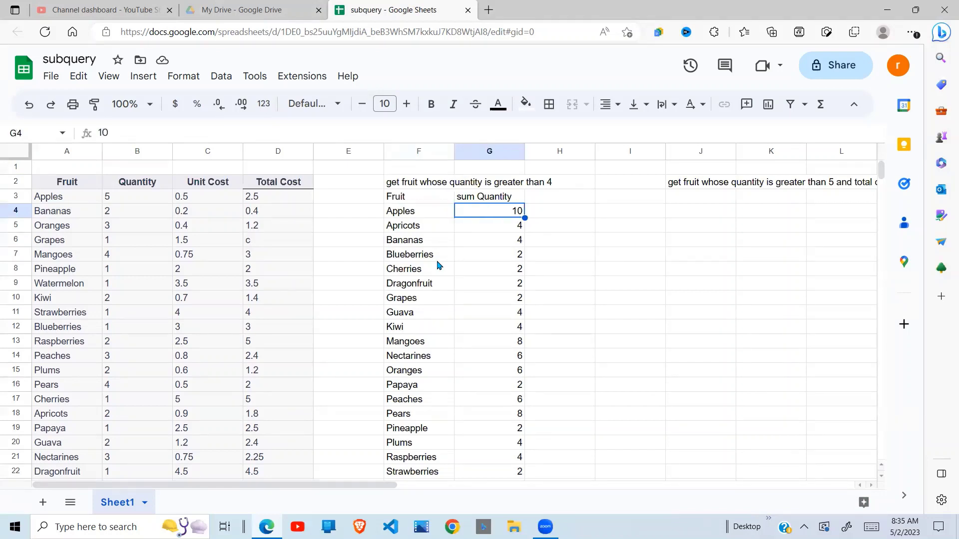
key("Left")
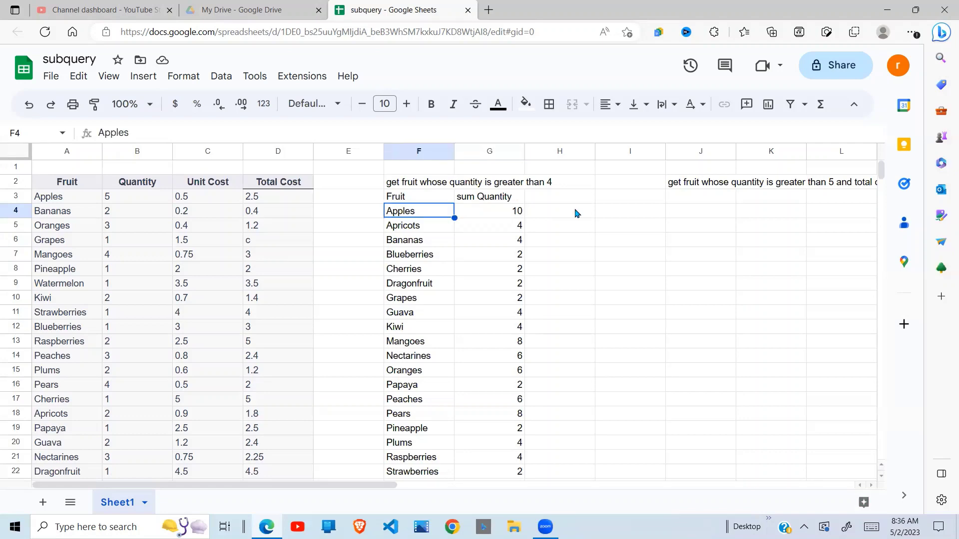
left_click(416, 200)
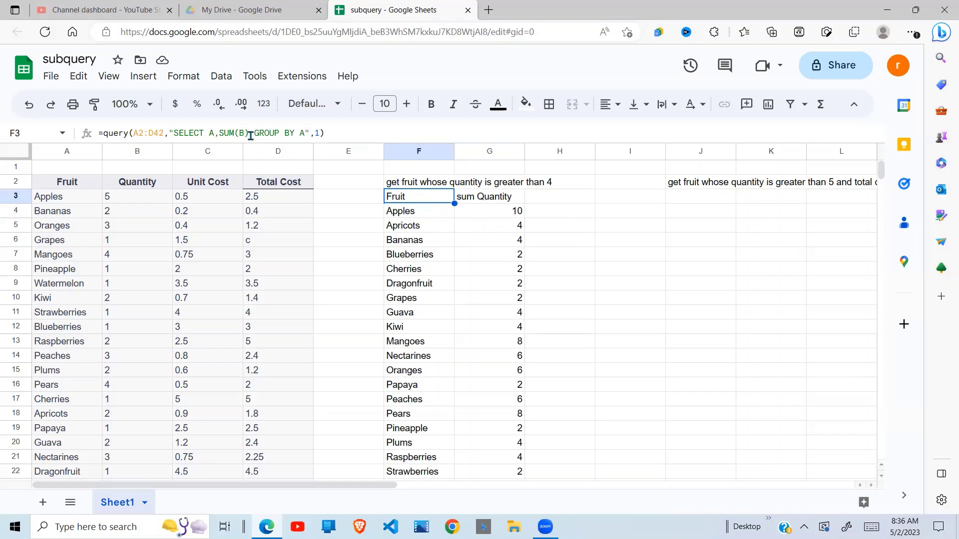
- Insert WHERE SUM(B)>4 before GROUP BY A in F3's query, which returns #VALUE!
left_click_drag(250, 134, 219, 133)
key("ctrl+c")
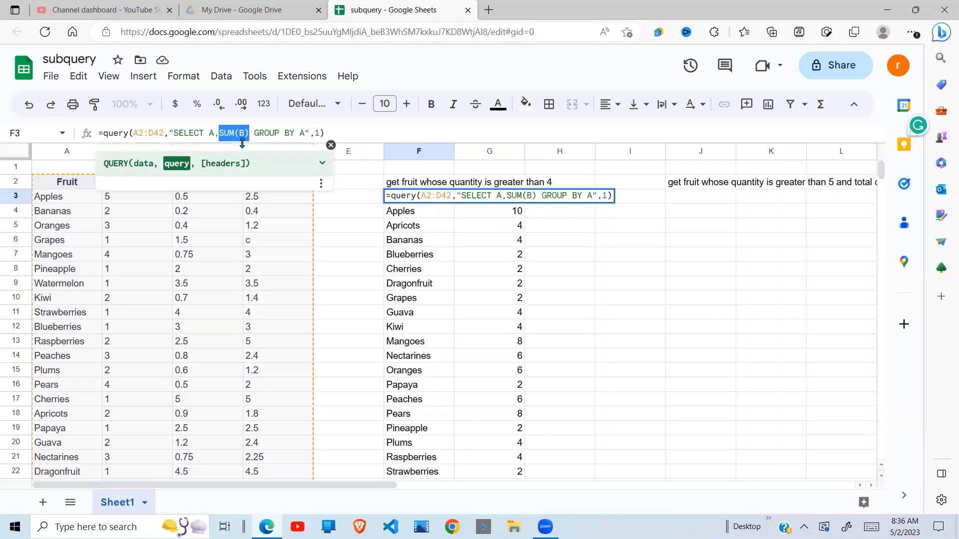
left_click(306, 134)
left_click(254, 134)
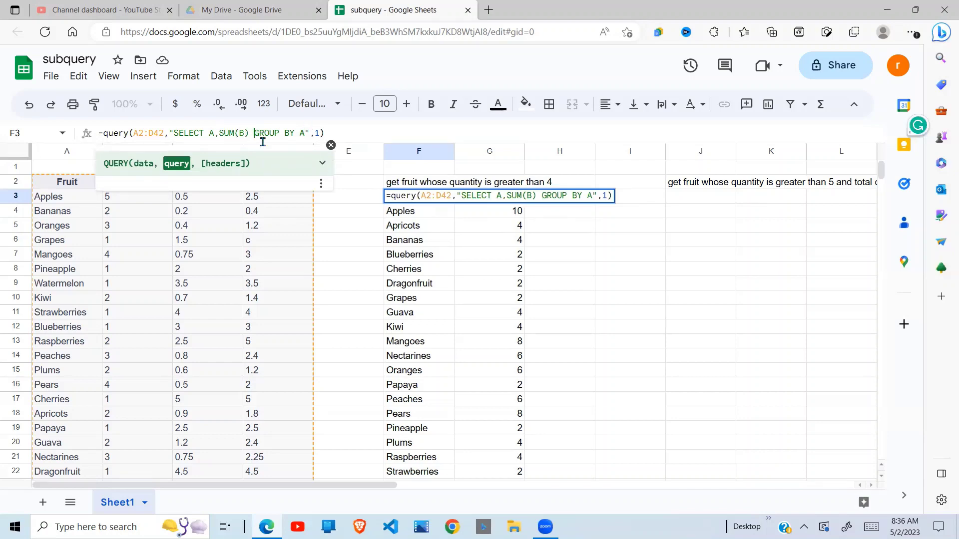
type("WHERE")
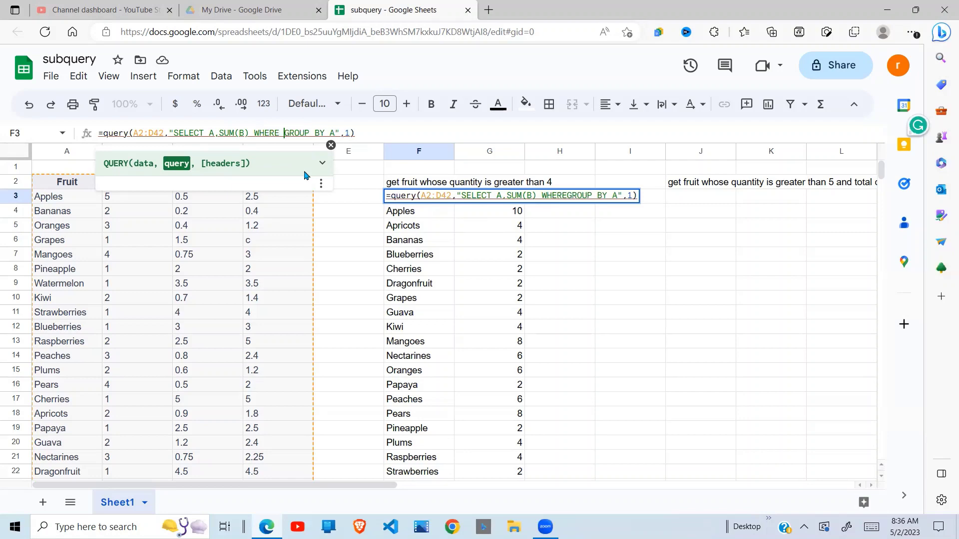
key("ctrl+v")
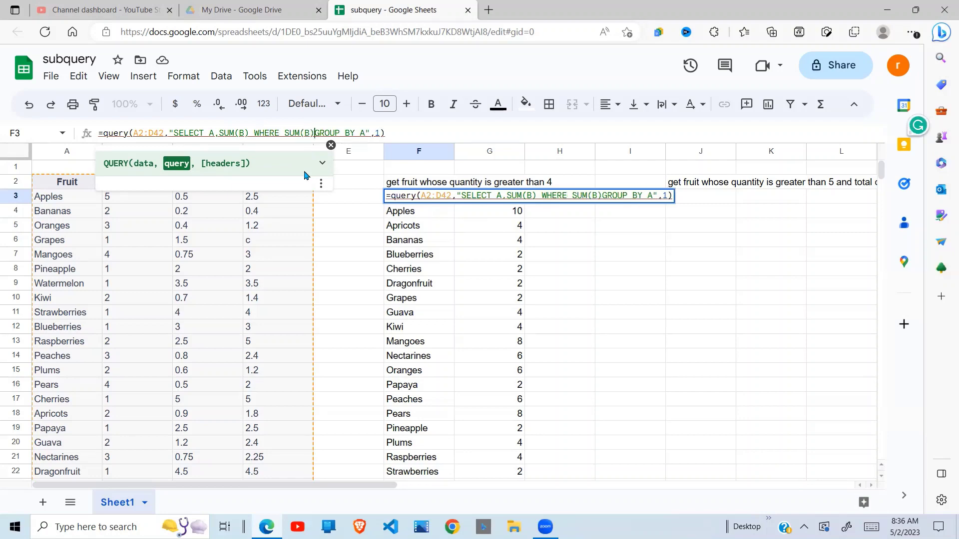
type(">")
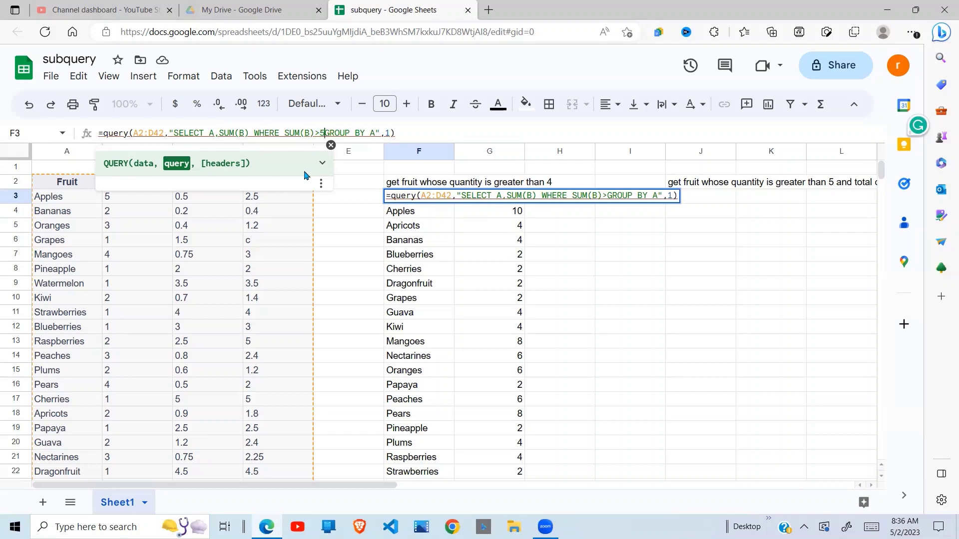
type("4")
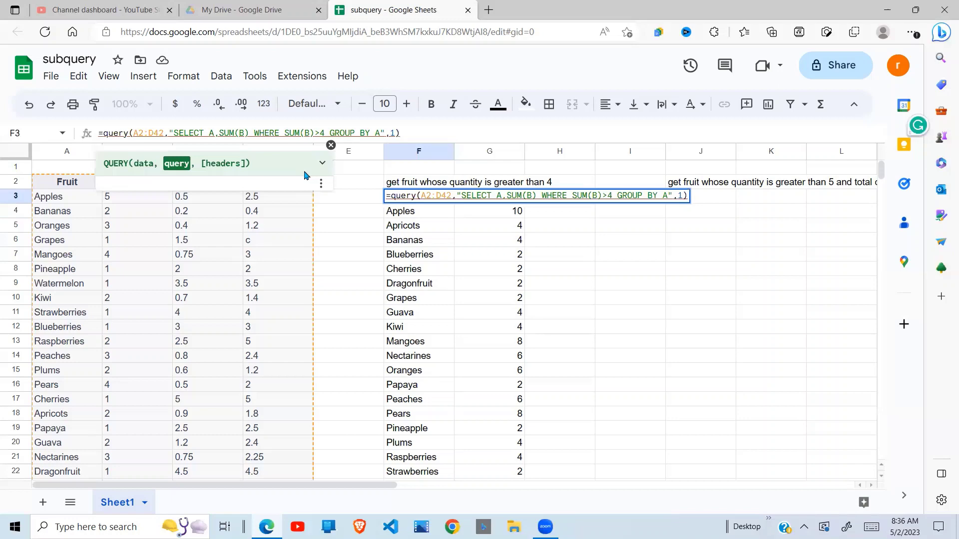
key("Return")
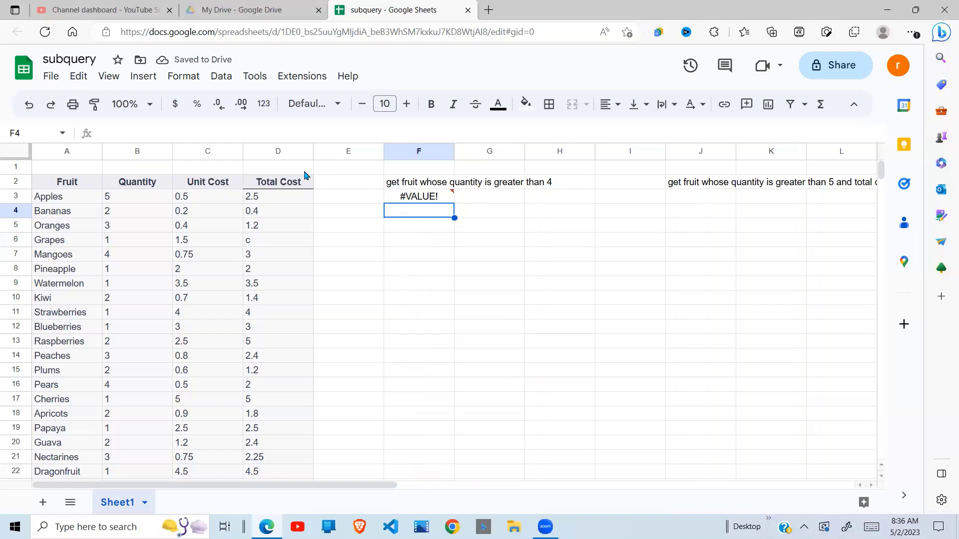
- Delete WHERE SUM(B)>4 from F3's query so fruit totals like Apples 10 return
left_click(429, 200)
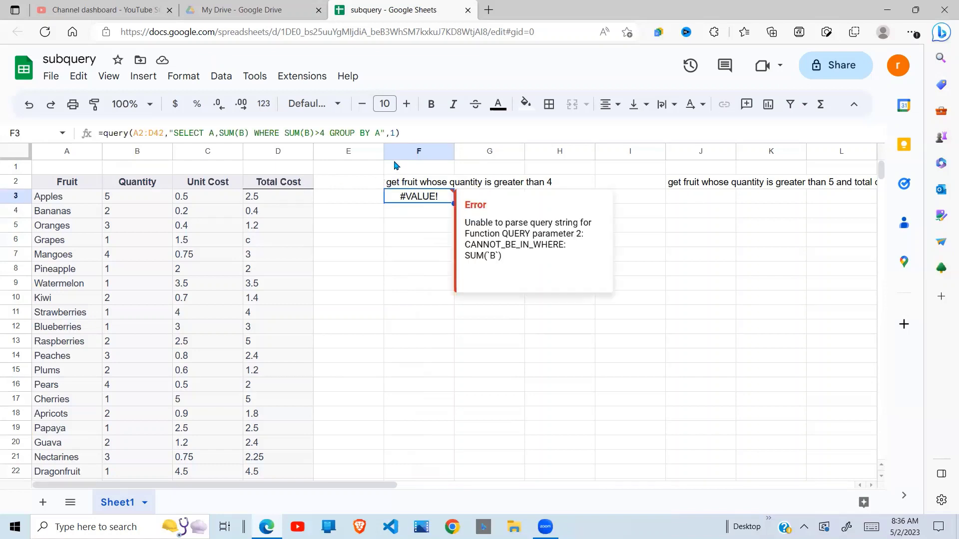
left_click(327, 134)
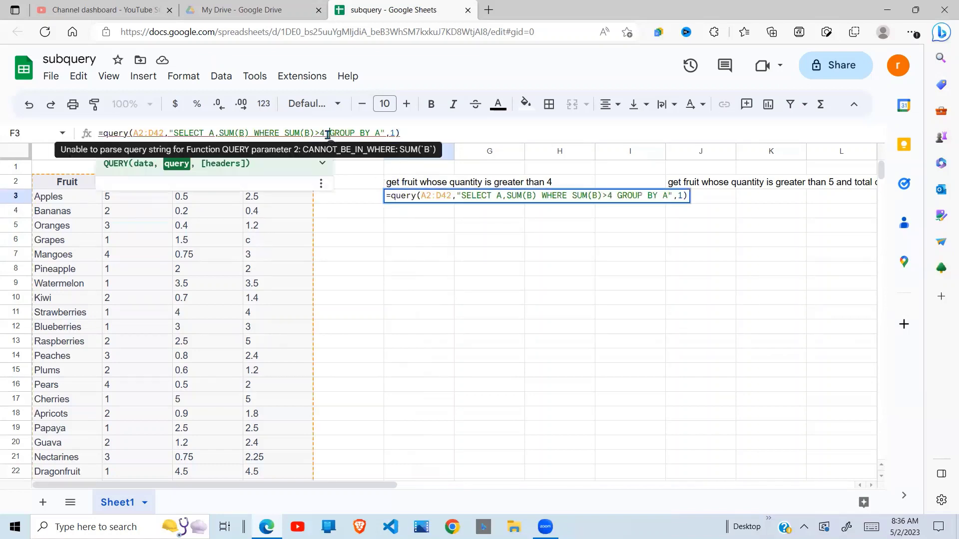
key("BackSpace")
key("BackSpace")
key("BackSpace")
key("BackSpace")
key("BackSpace")
key("BackSpace")
key("BackSpace")
key("BackSpace")
key("BackSpace")
key("BackSpace")
key("BackSpace")
key("BackSpace")
key("BackSpace")
key("BackSpace")
key("BackSpace")
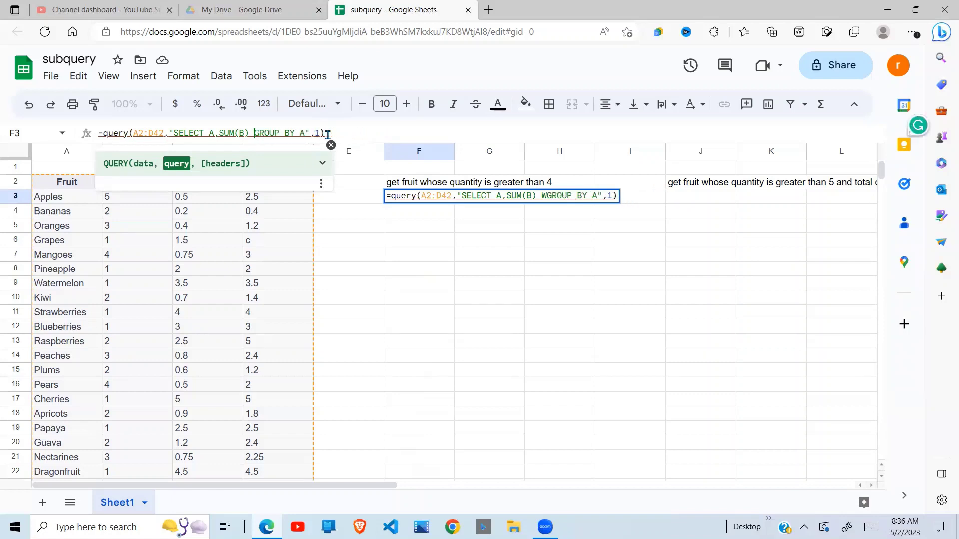
key("BackSpace")
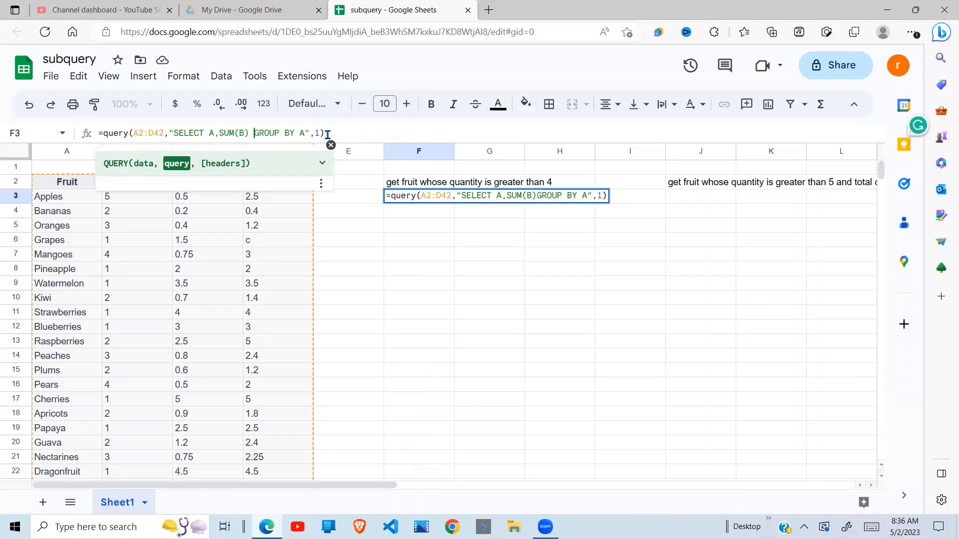
key("Return")
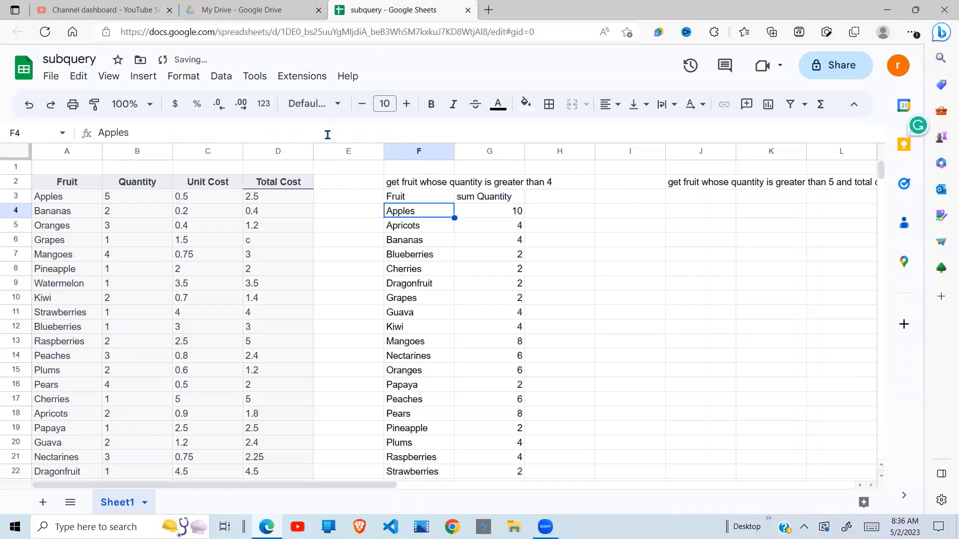
left_click(423, 185)
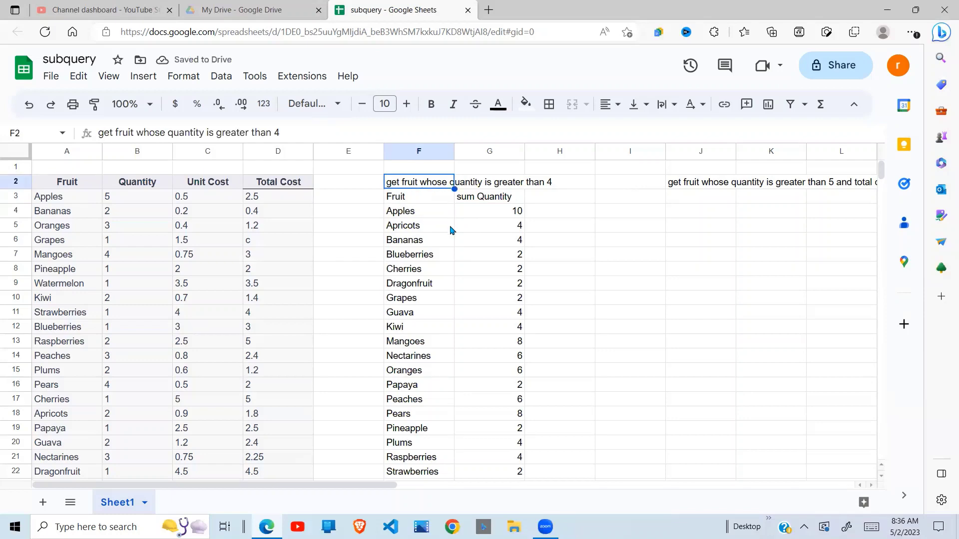
left_click(432, 200)
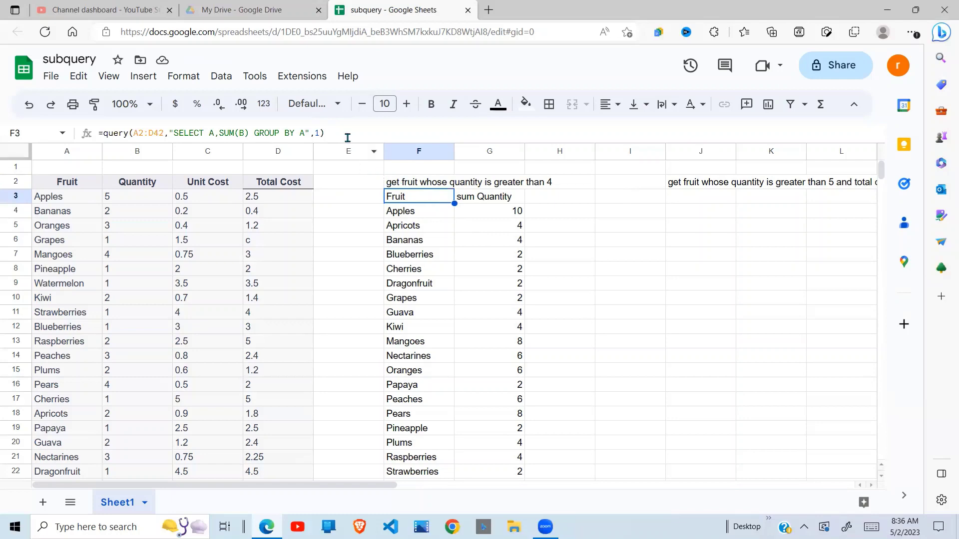
left_click_drag(325, 133, 106, 134)
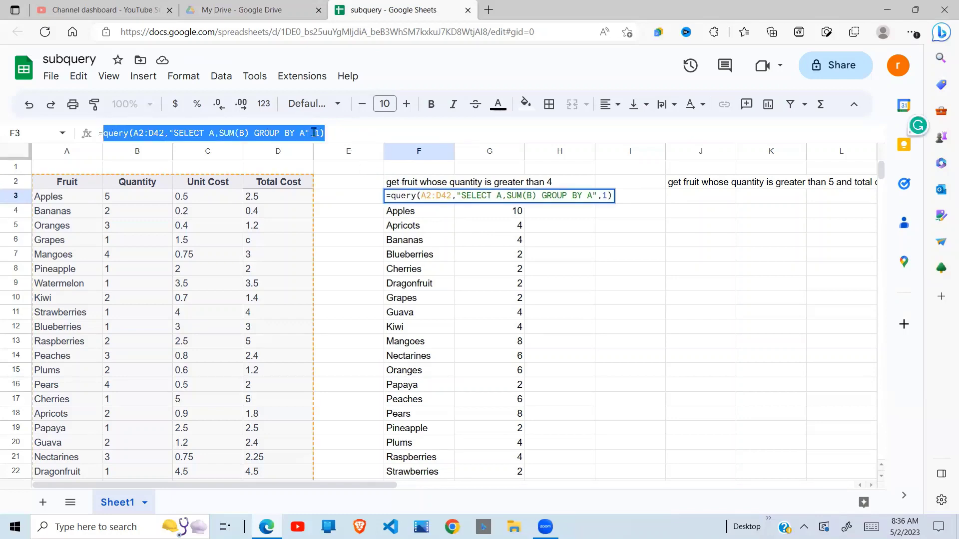
- Wrap F3's grouped query in an outer QUERY selecting Col1,Col2 where Col2>4, leaving six fruits
left_click(330, 133)
left_click_drag(330, 133, 101, 131)
key("ctrl+c")
key("BackSpace")
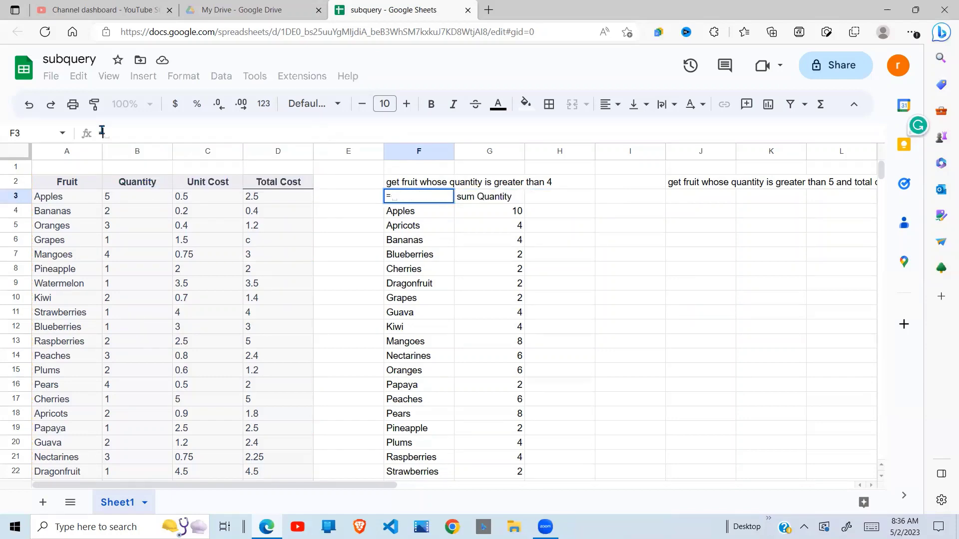
type("QUER")
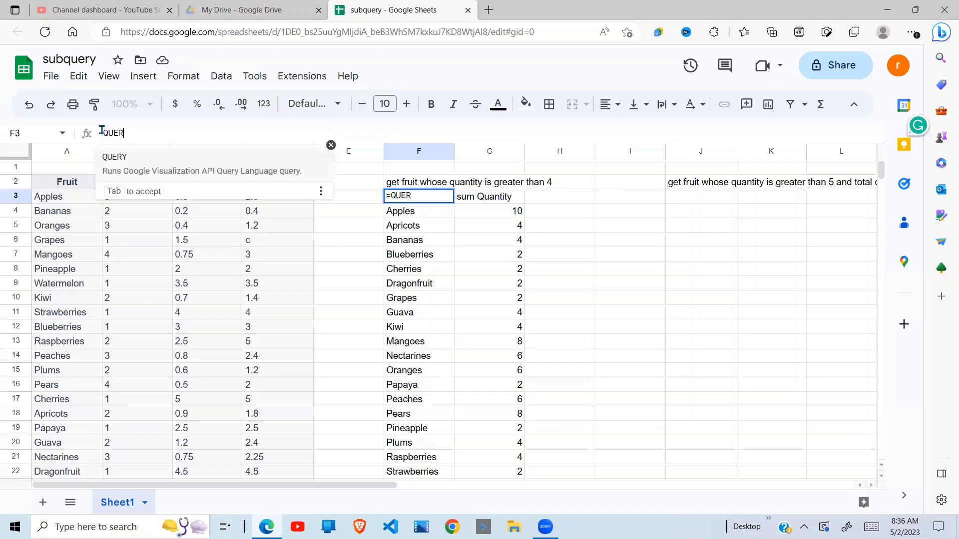
type("Y(")
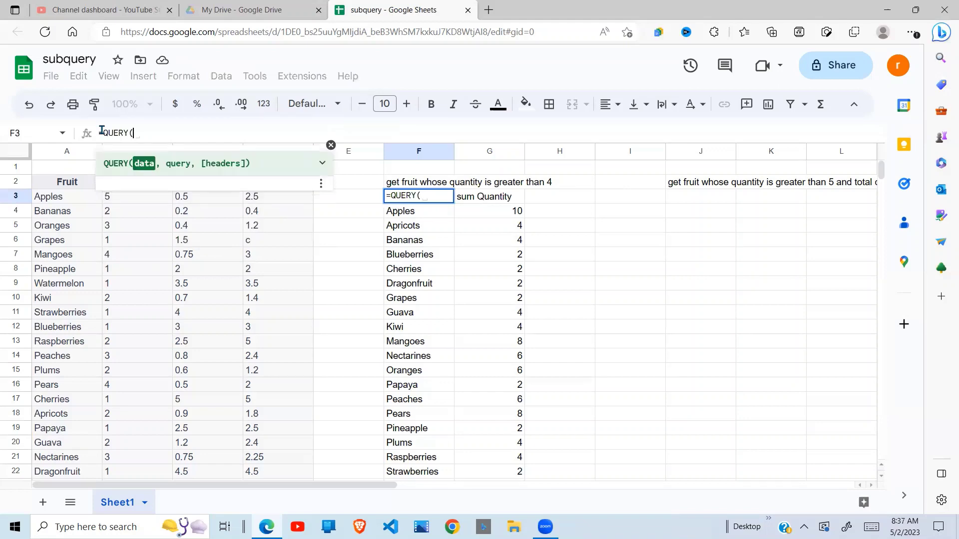
key("ctrl+v")
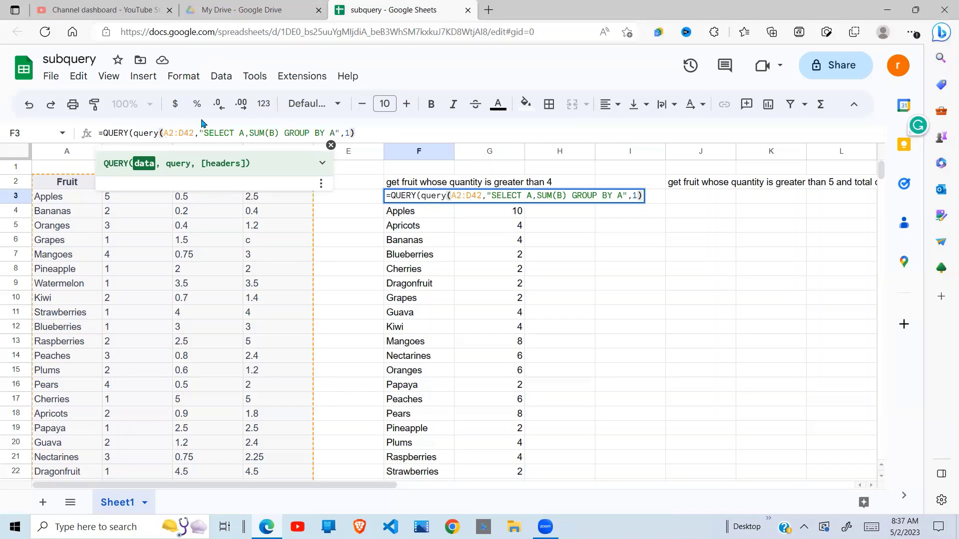
type(",\"")
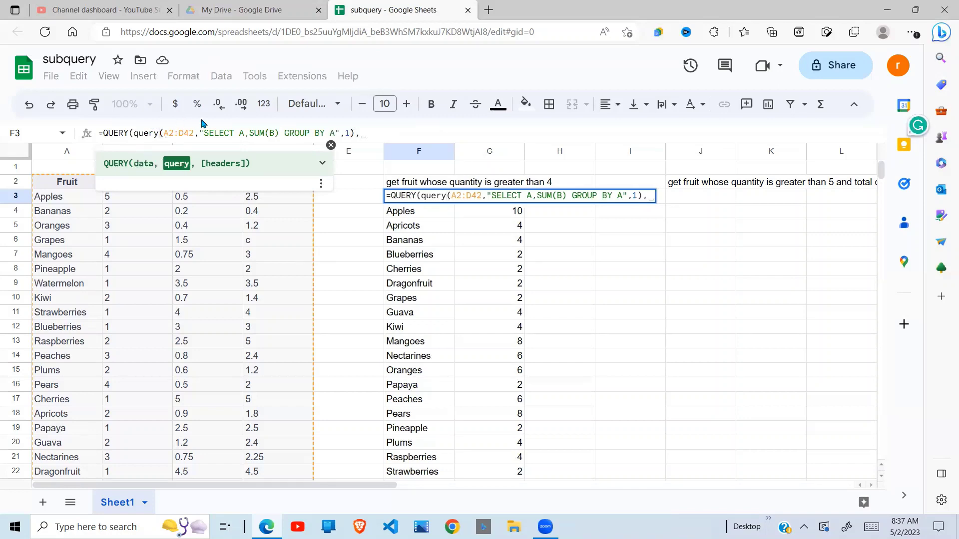
type("SELECT")
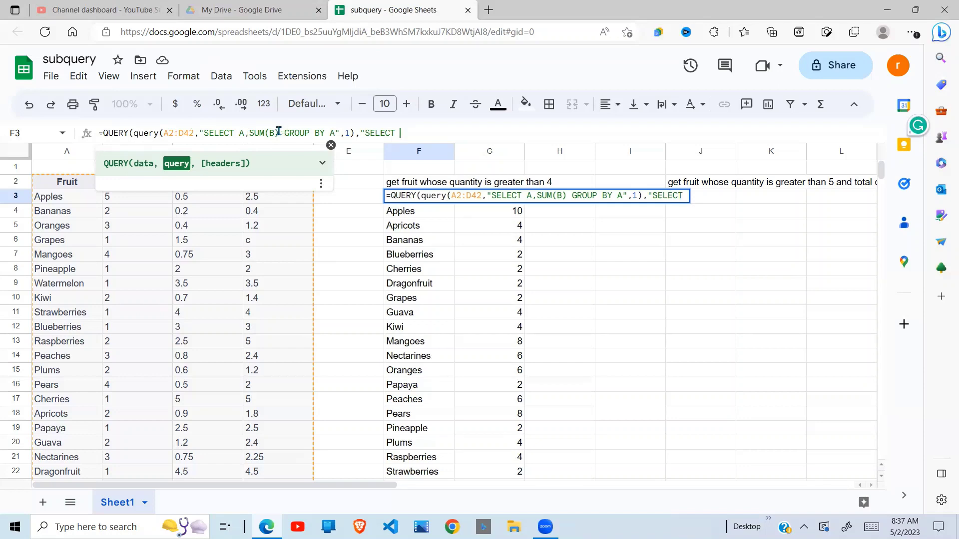
type("Col1,")
key("BackSpace")
type("Col")
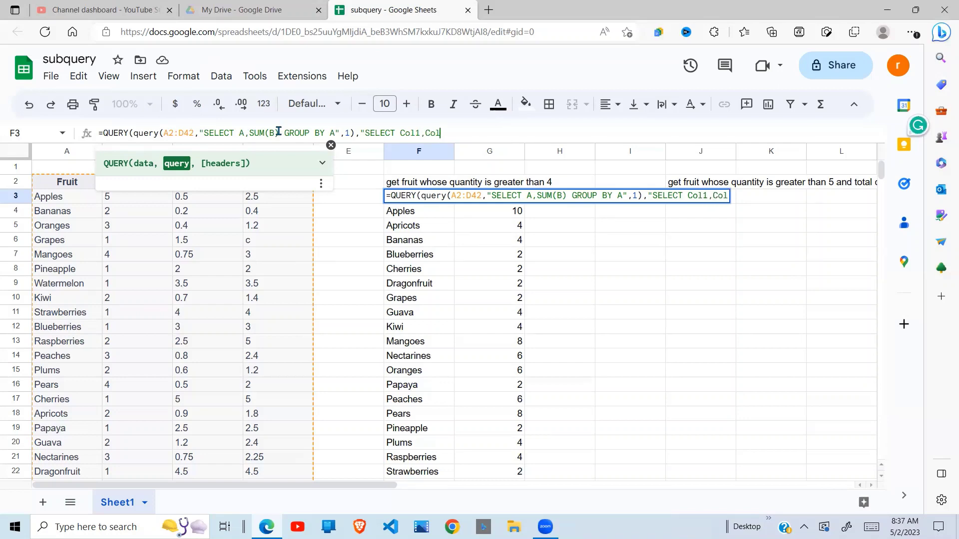
type("2")
type("where ")
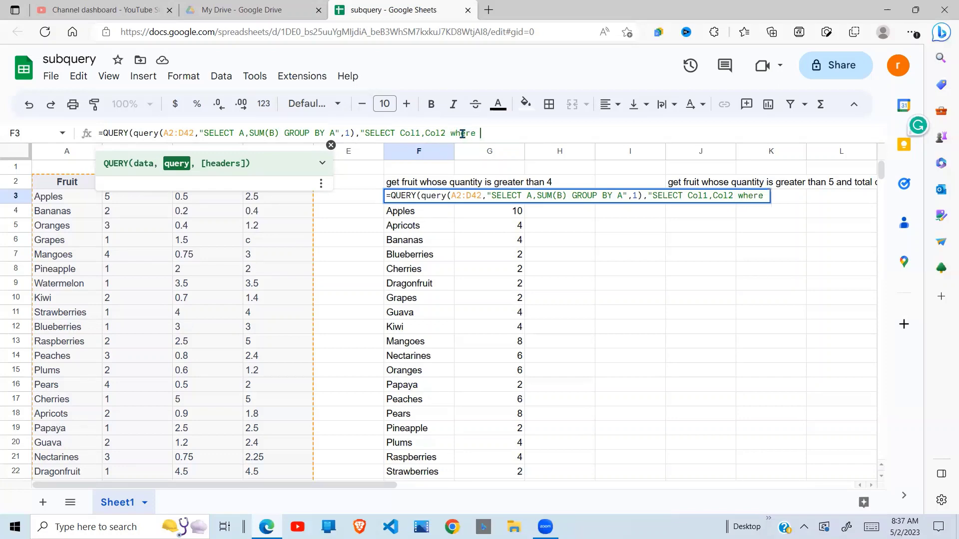
type("Col2>4")
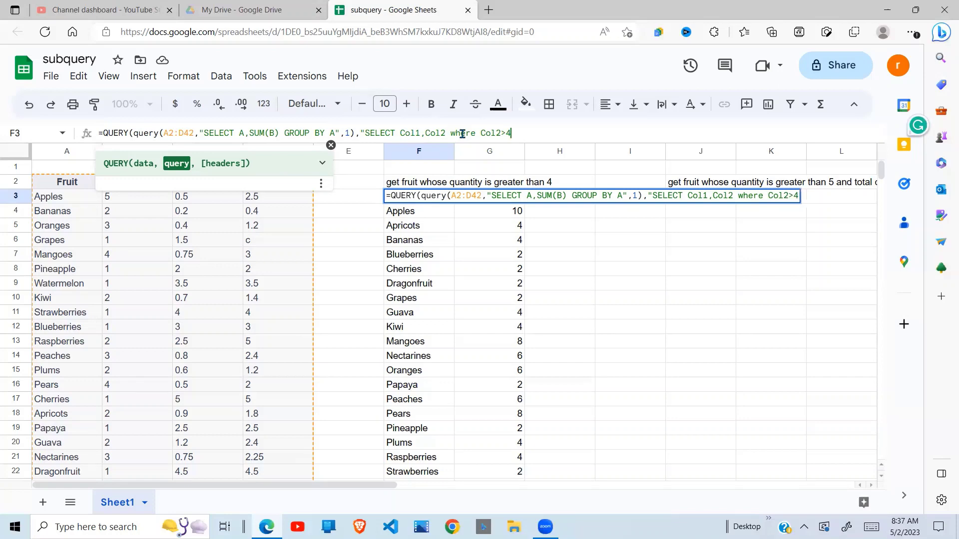
type("\",1")
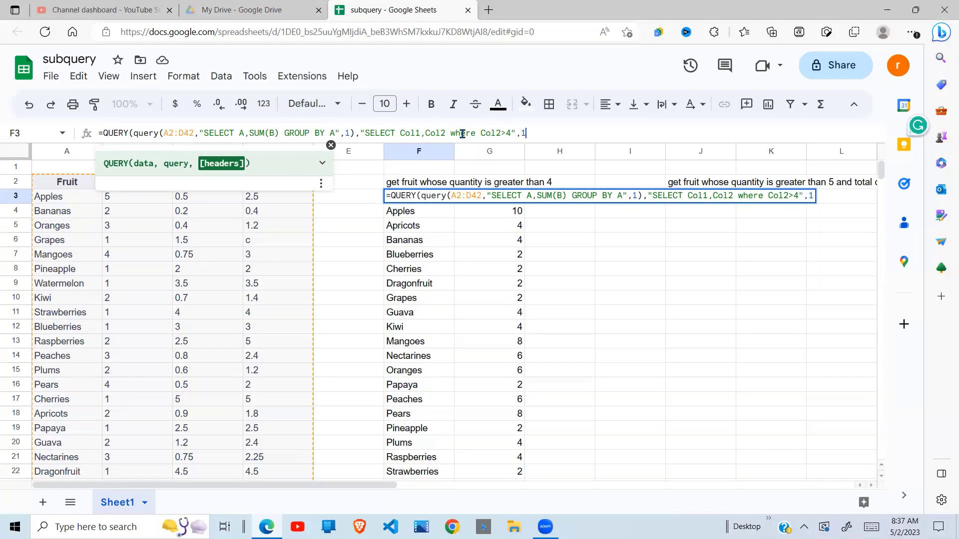
type(")")
key("Return")
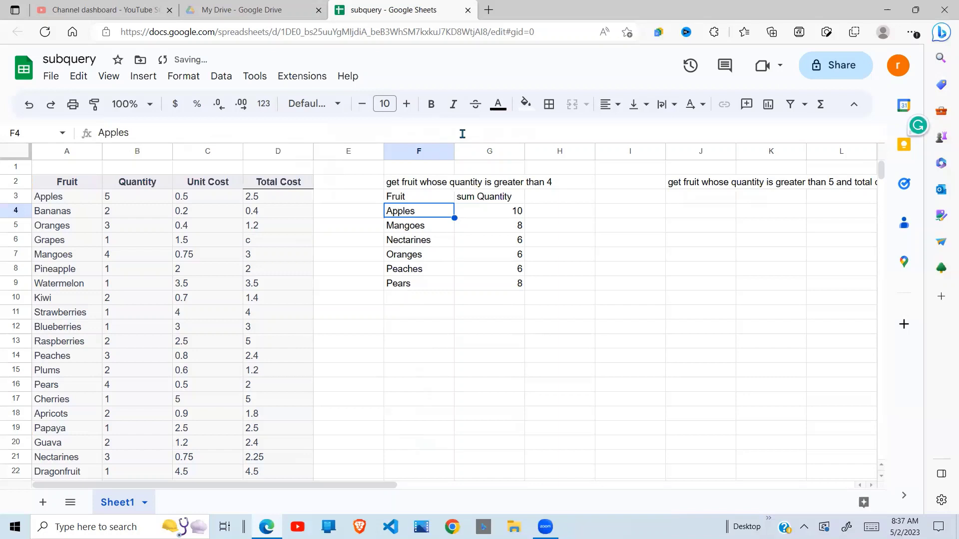
- Raise F3's outer filter to Col2>6, leaving Apples 10, Mangoes 8 and Pears 8
left_click(488, 253)
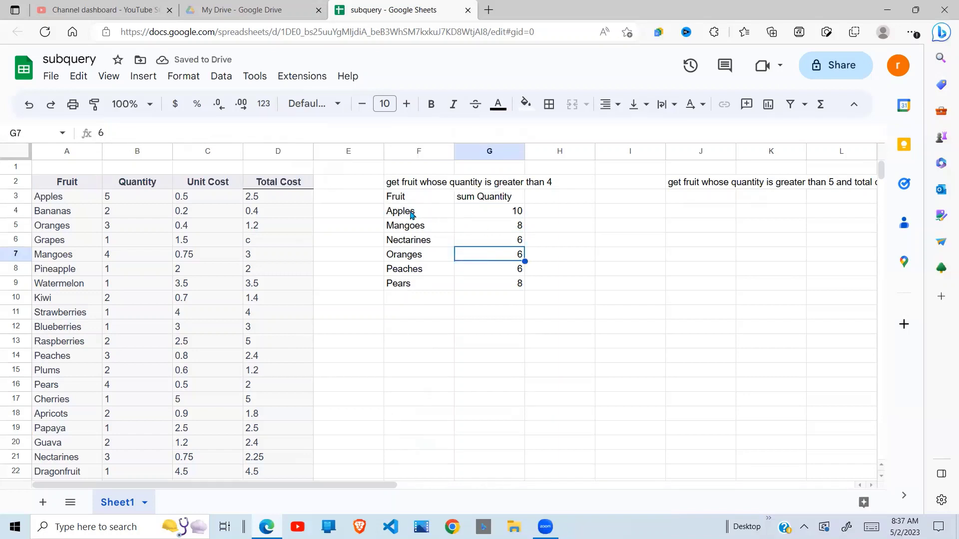
left_click_drag(413, 215, 418, 227)
left_click_drag(492, 272, 496, 294)
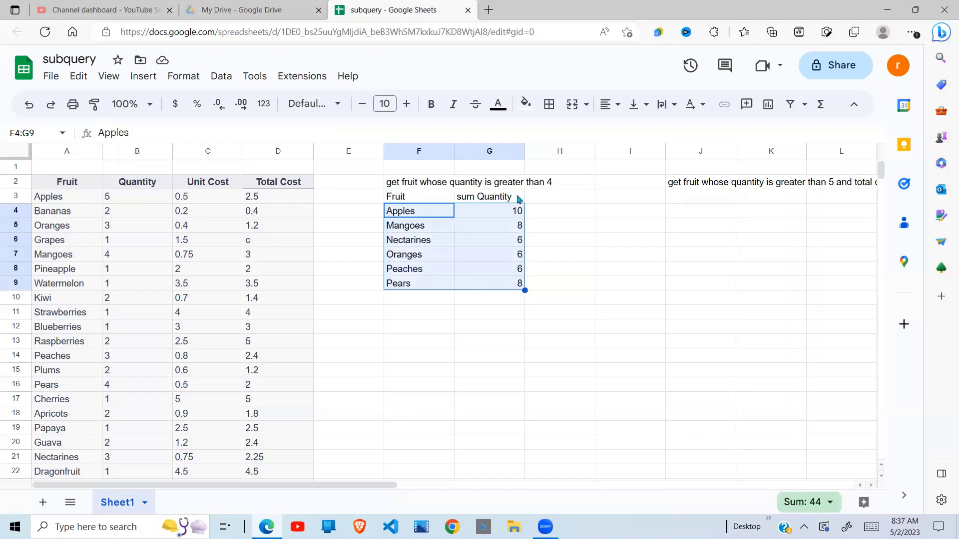
left_click(412, 199)
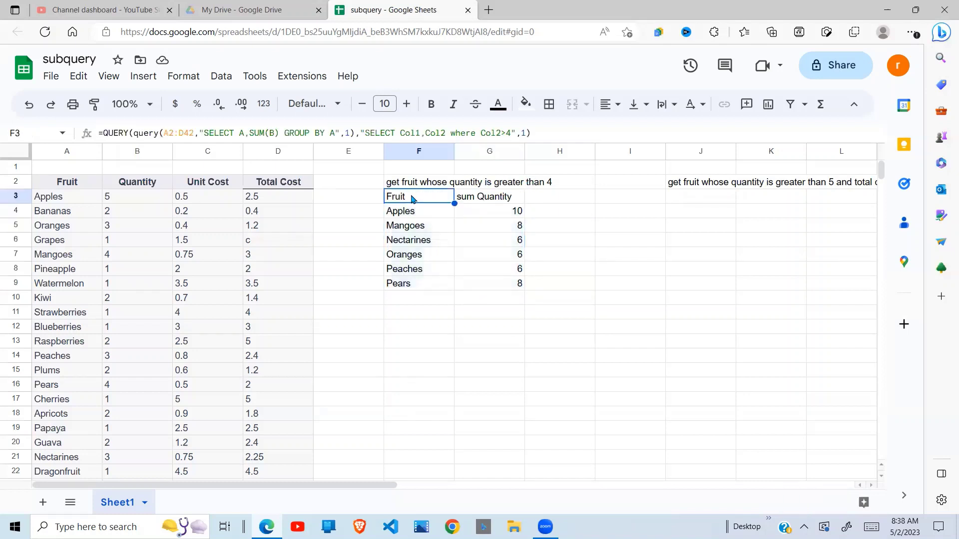
left_click(506, 133)
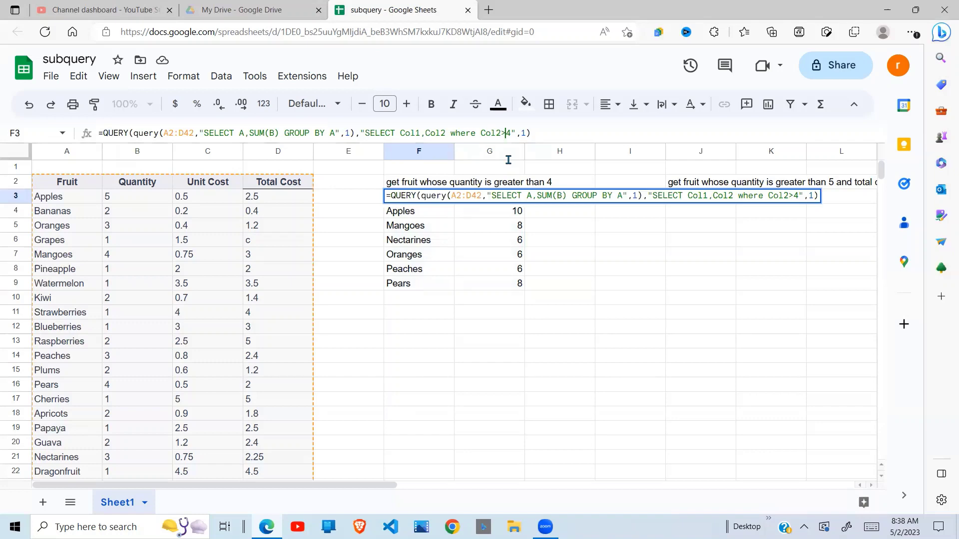
left_click(510, 133)
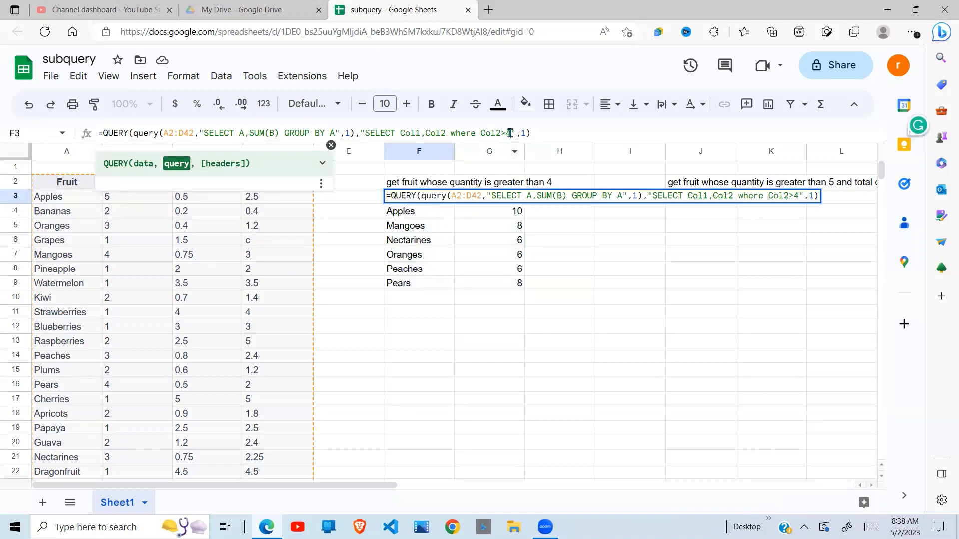
key("BackSpace")
type("6")
key("Return")
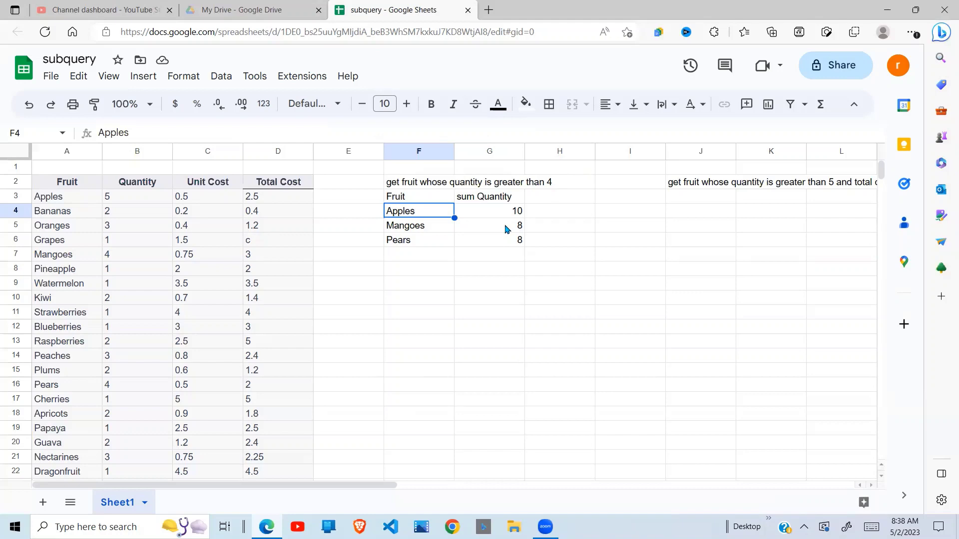
key("Up")
- Start a QUERY in J3 over the data range A2:D42
key("Right")
key("Right")
key("Right")
key("Right")
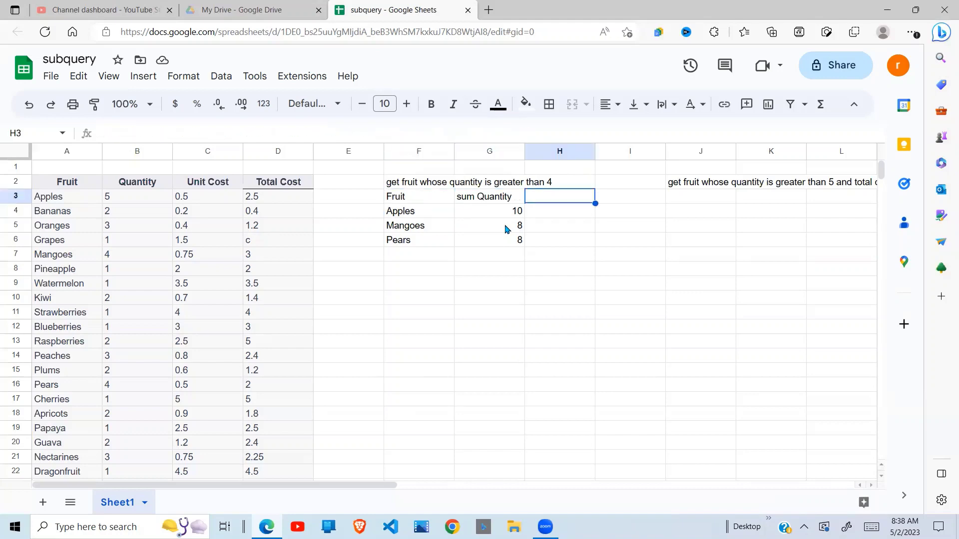
key("Right")
key("Right")
key("Right")
key("Right")
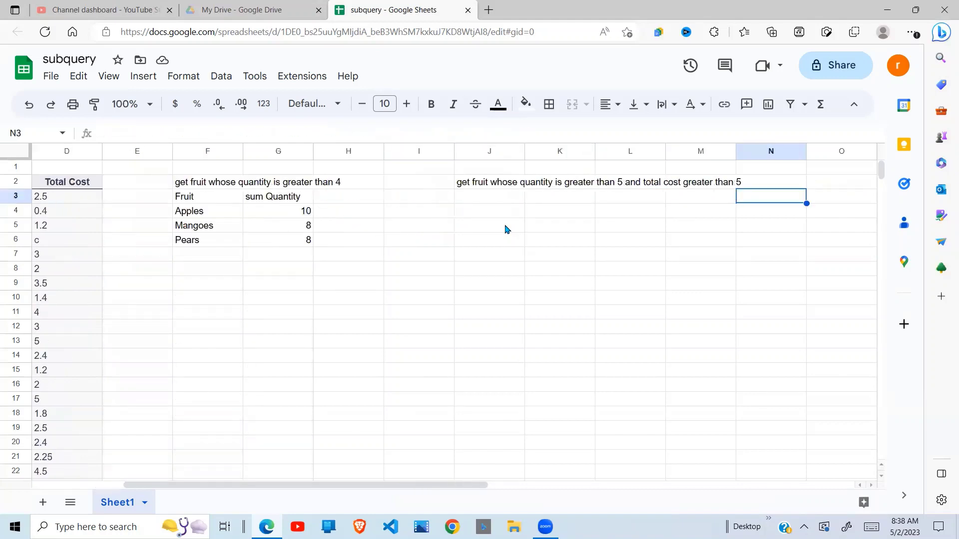
key("Left")
key("Left")
key("Left")
key("Left")
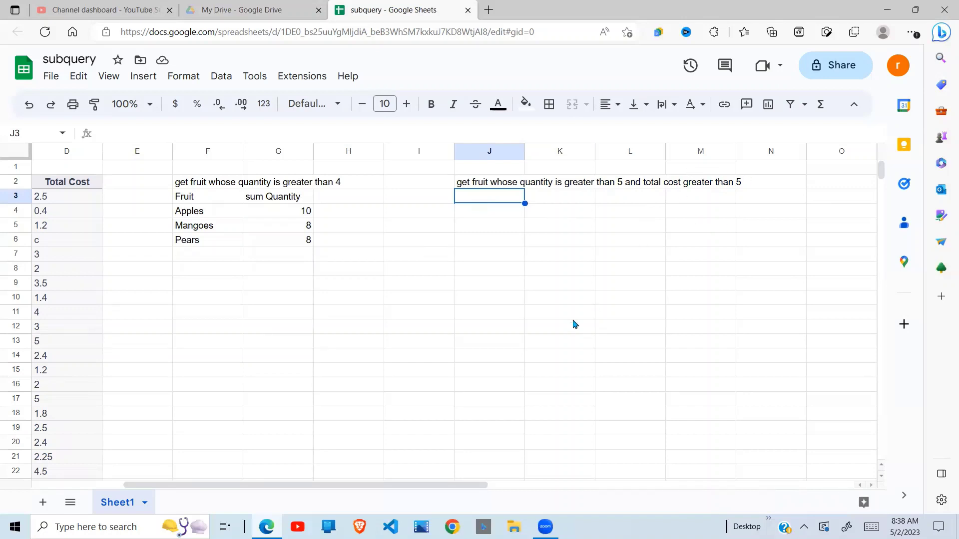
type("=")
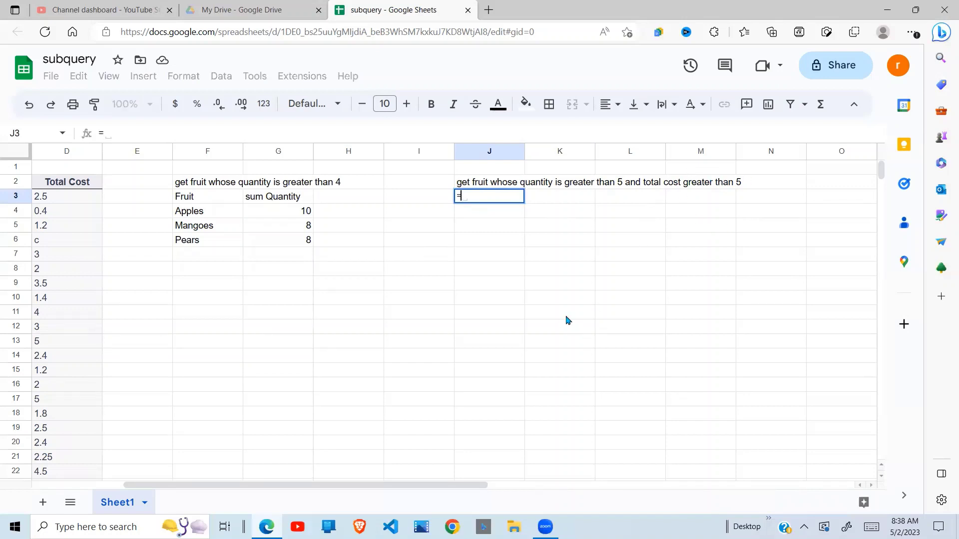
type("query")
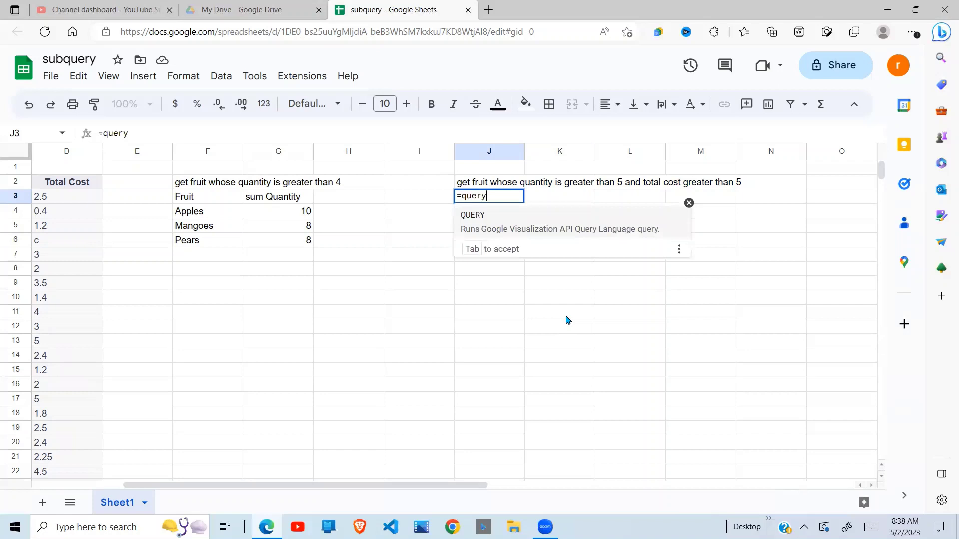
type("(")
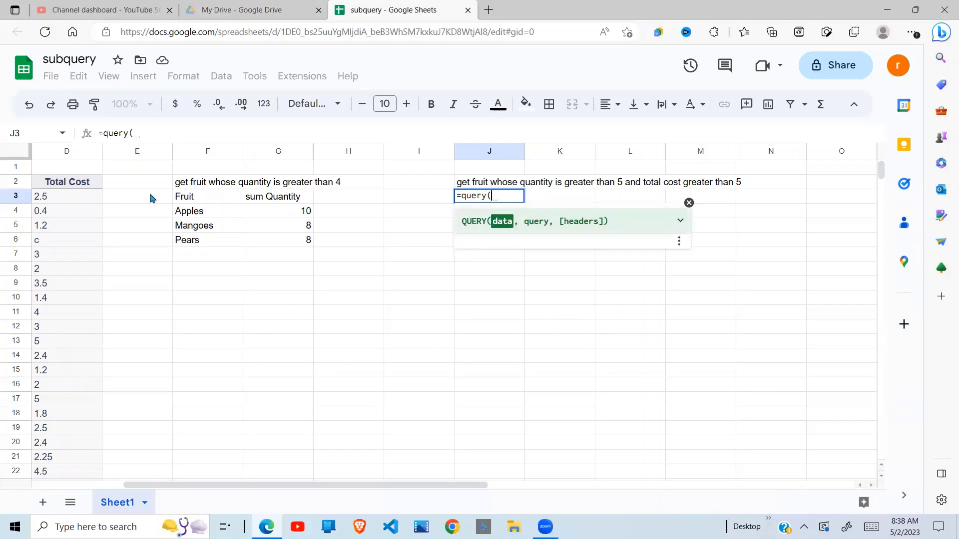
left_click(78, 194)
scroll(78, 194, "left", 3)
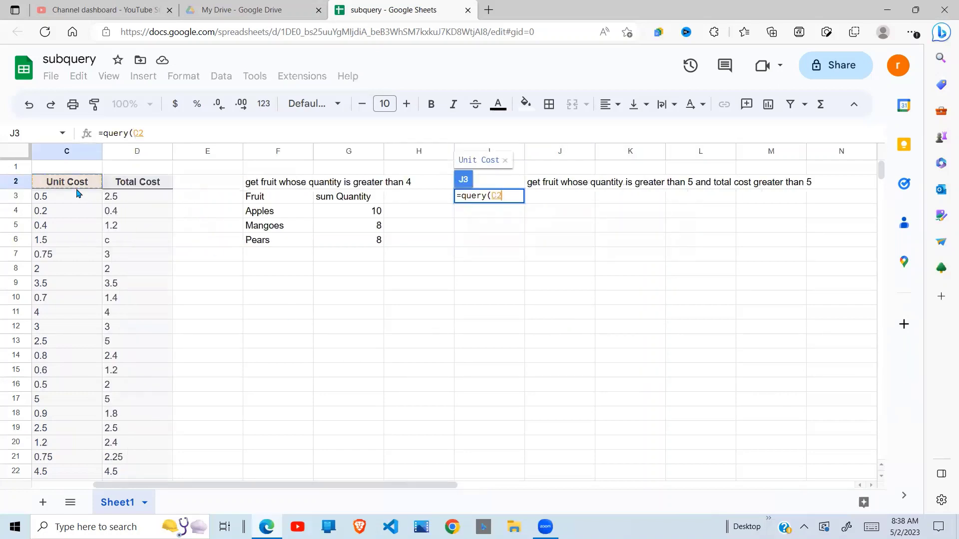
left_click(68, 186)
left_click_drag(69, 186, 308, 283)
key("ctrl+shift+Down")
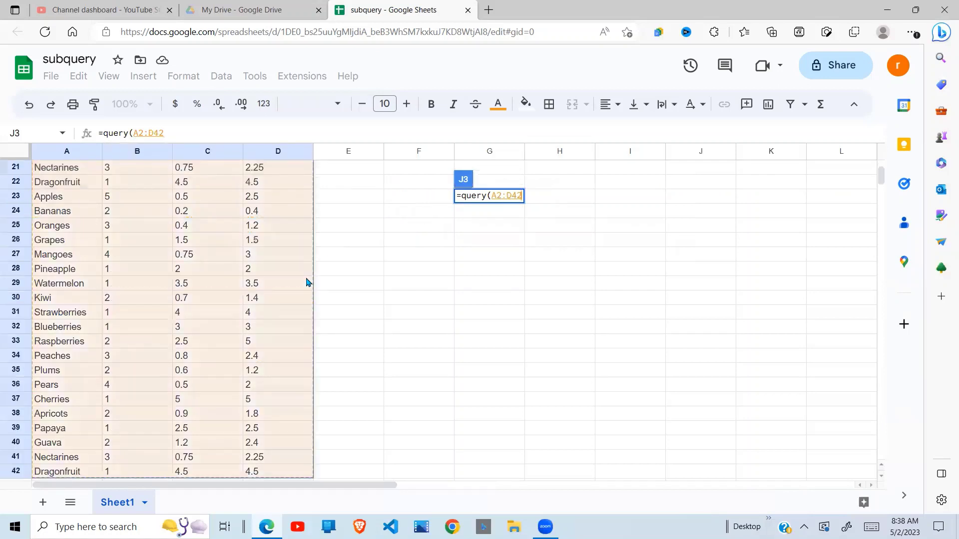
- Finish it with "select A, SUm(B),SUm(D) GROUP BY A,D",1 so Apples shows 10, 5
type(",")
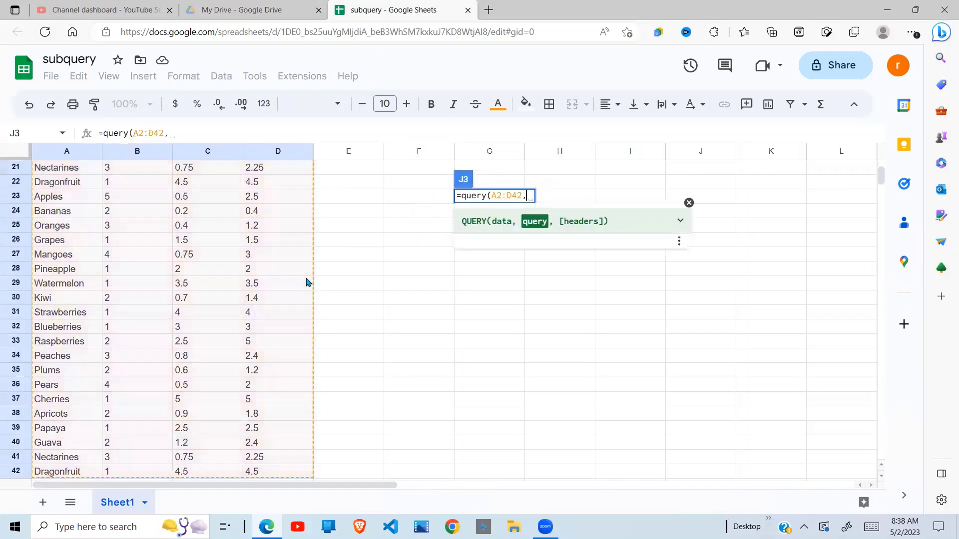
type("\"")
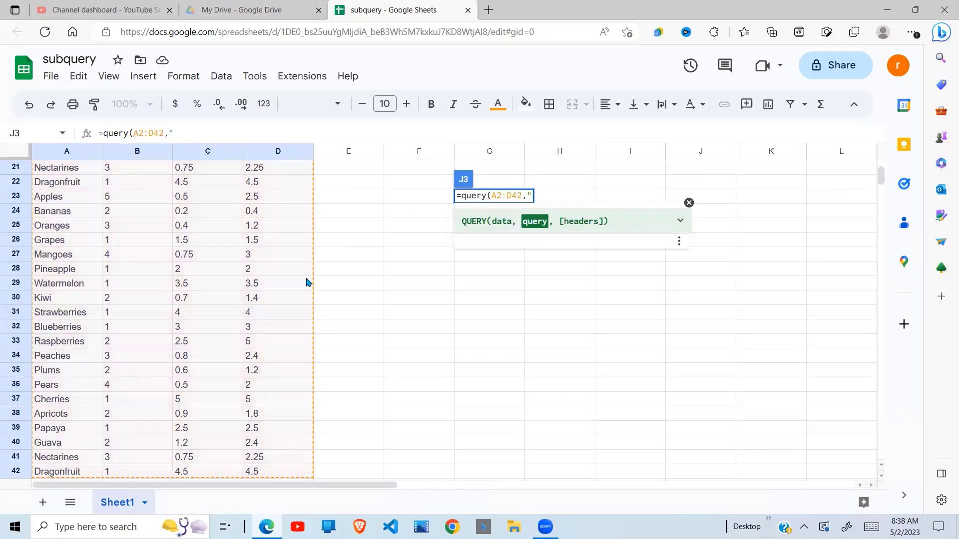
type("select")
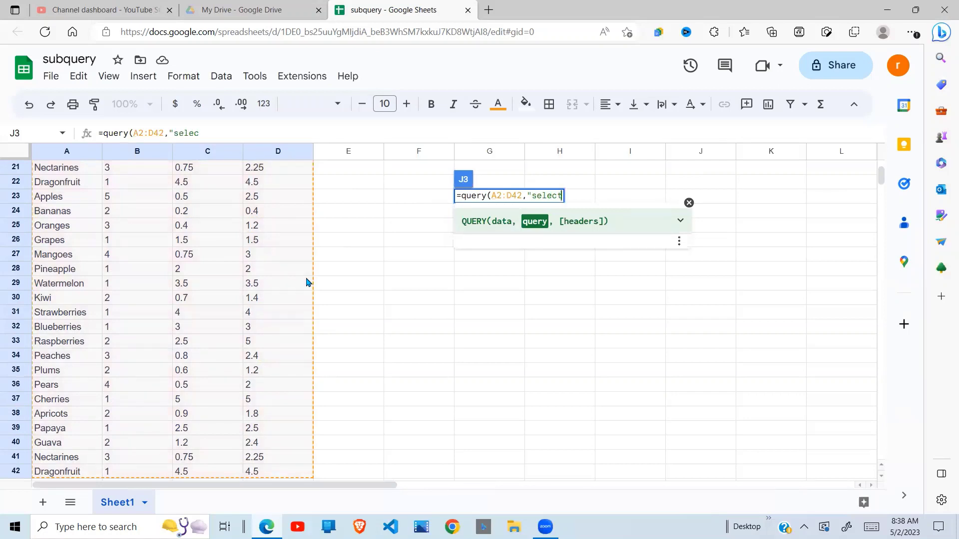
type(" A,")
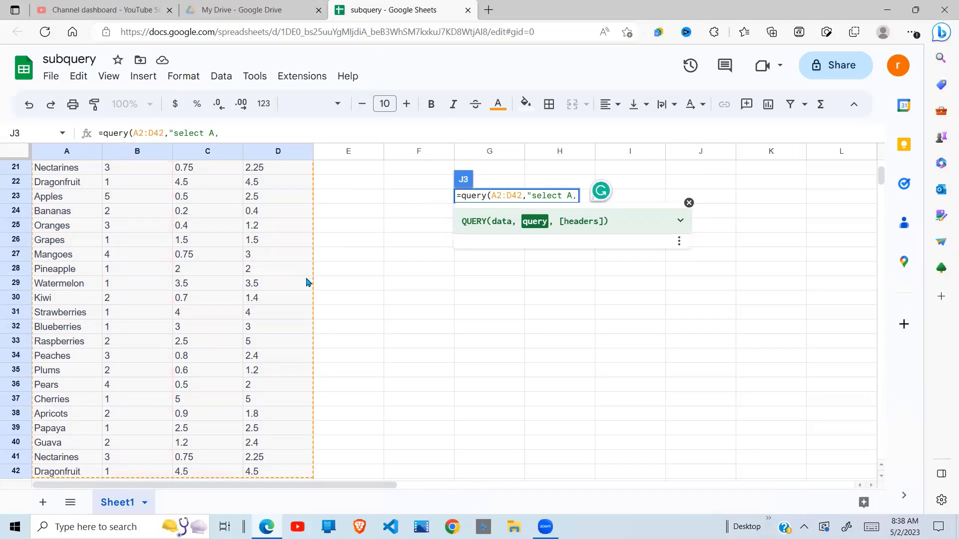
type(" SUm(B),SUm(")
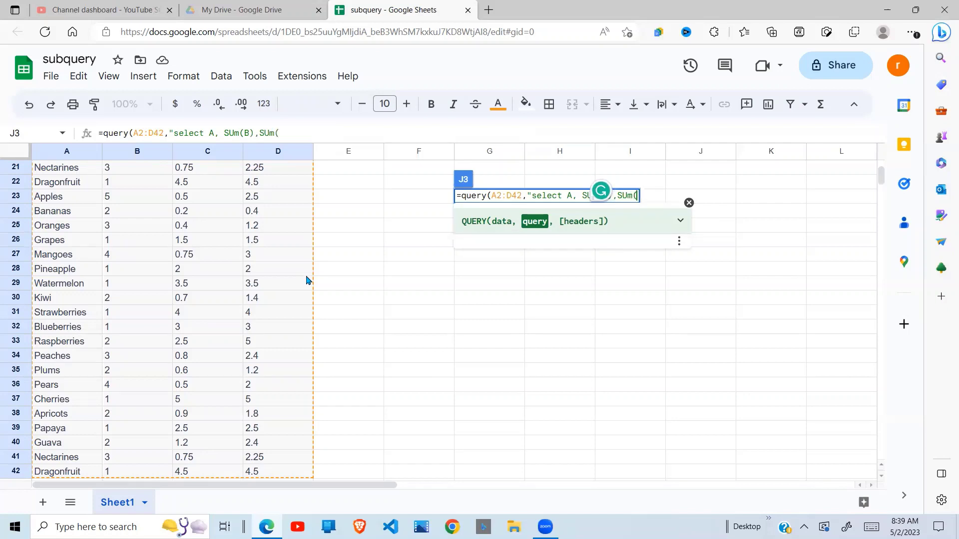
type("D")
type(")")
type(" wher")
key("BackSpace")
key("BackSpace")
key("BackSpace")
key("BackSpace")
type("gr")
key("BackSpace")
type("GROUP")
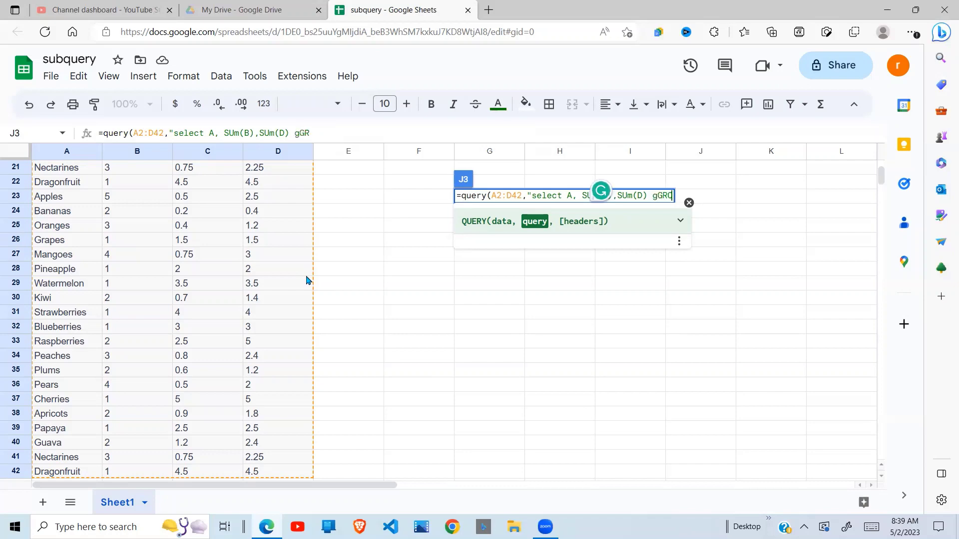
key("BackSpace")
key("BackSpace")
key("BackSpace")
key("BackSpace")
key("BackSpace")
key("BackSpace")
type("GROUP BY ")
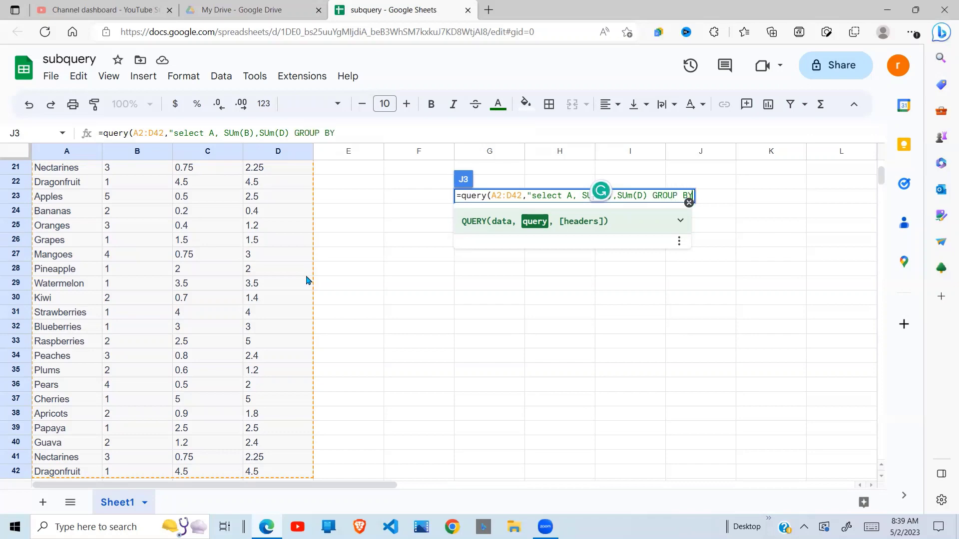
type("A,D\",1")
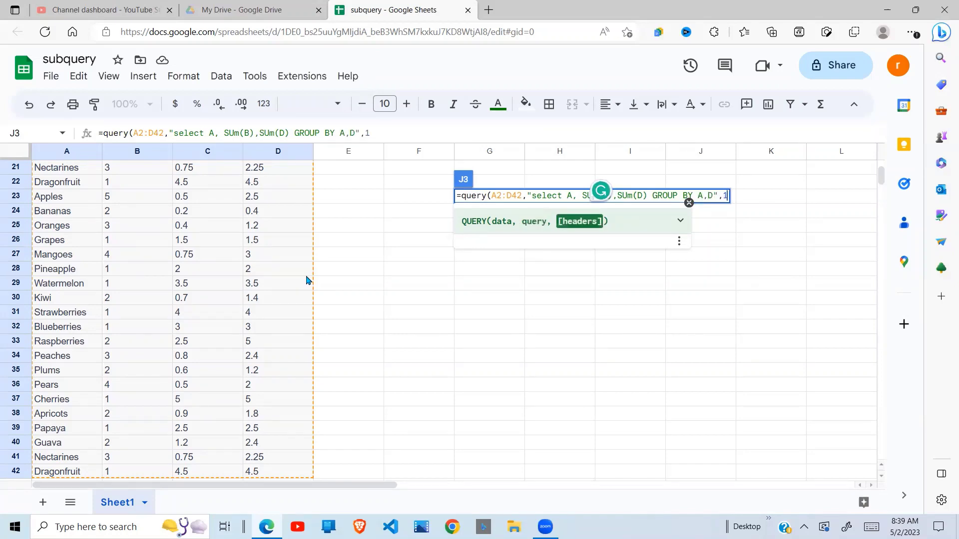
type(")")
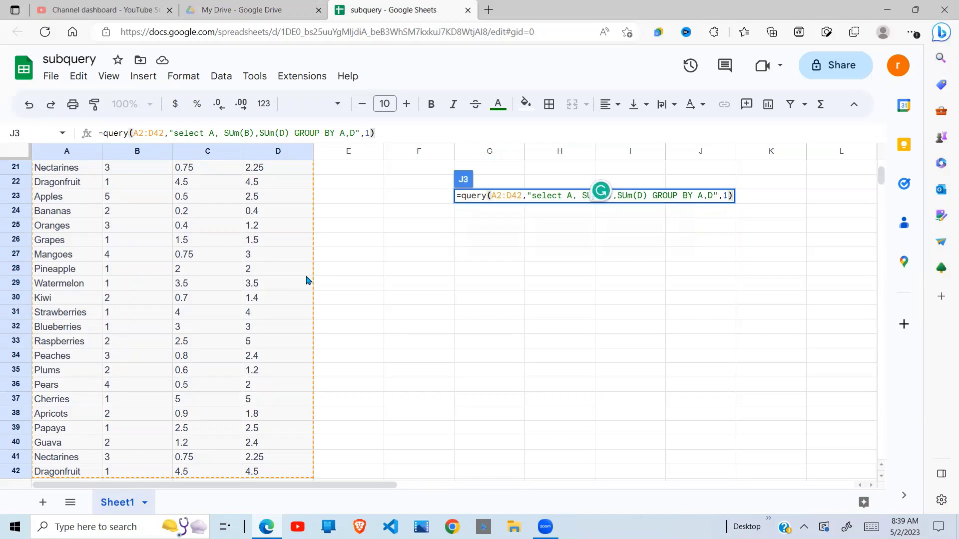
key("Return")
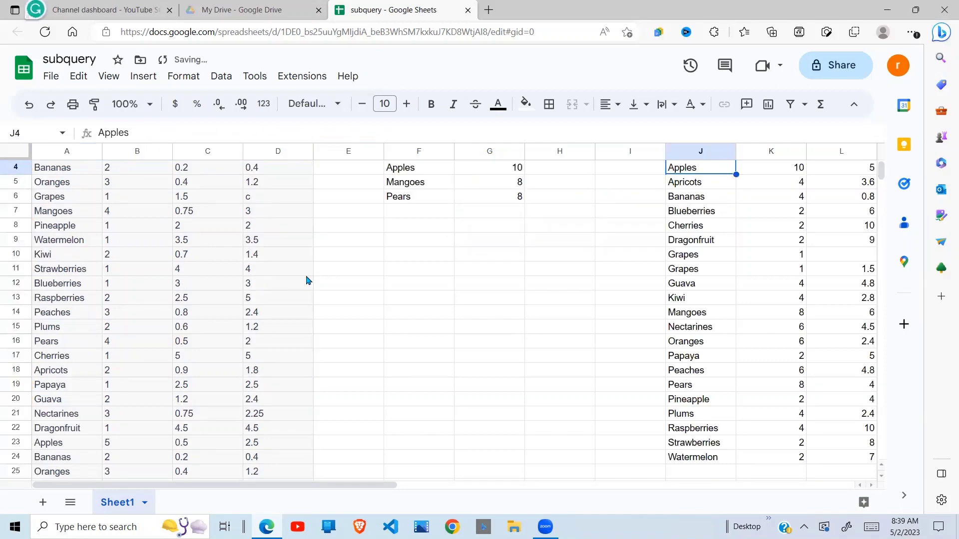
key("Right")
key("Right")
key("Right")
key("Up")
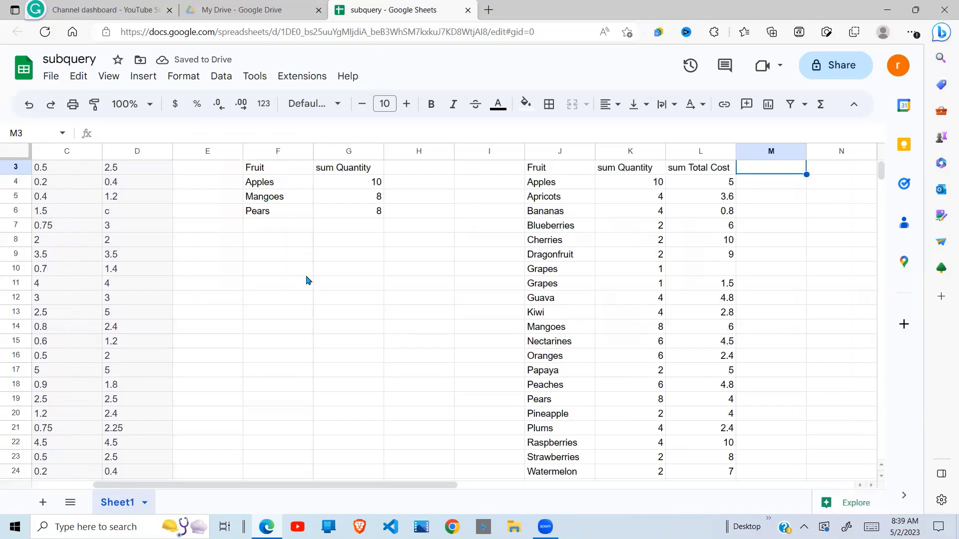
key("Up")
key("Up")
key("Right")
key("Right")
key("Right")
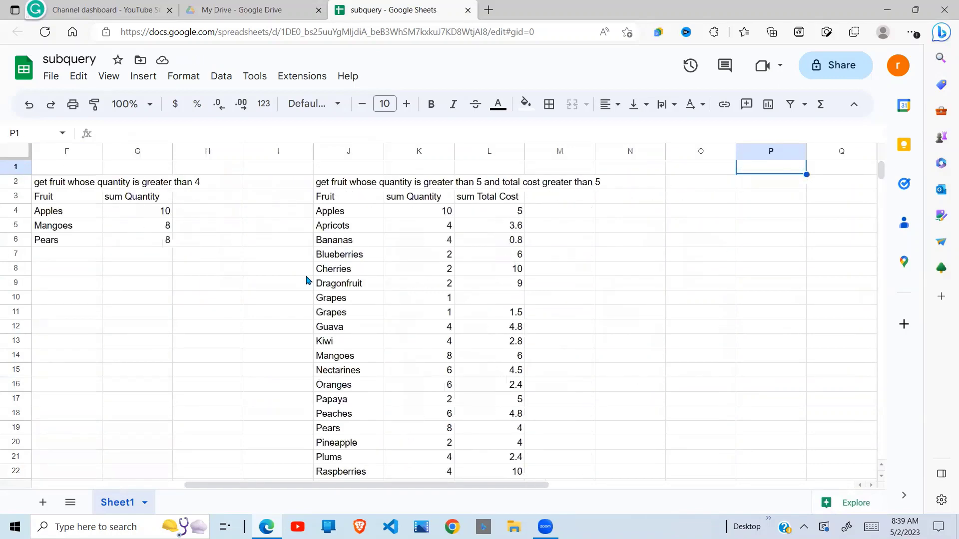
key("Right")
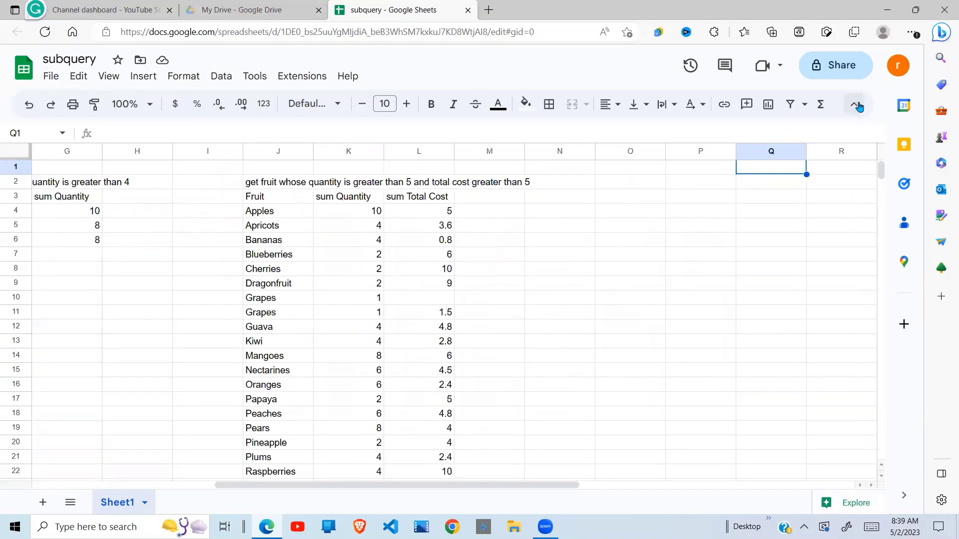
left_click(858, 105)
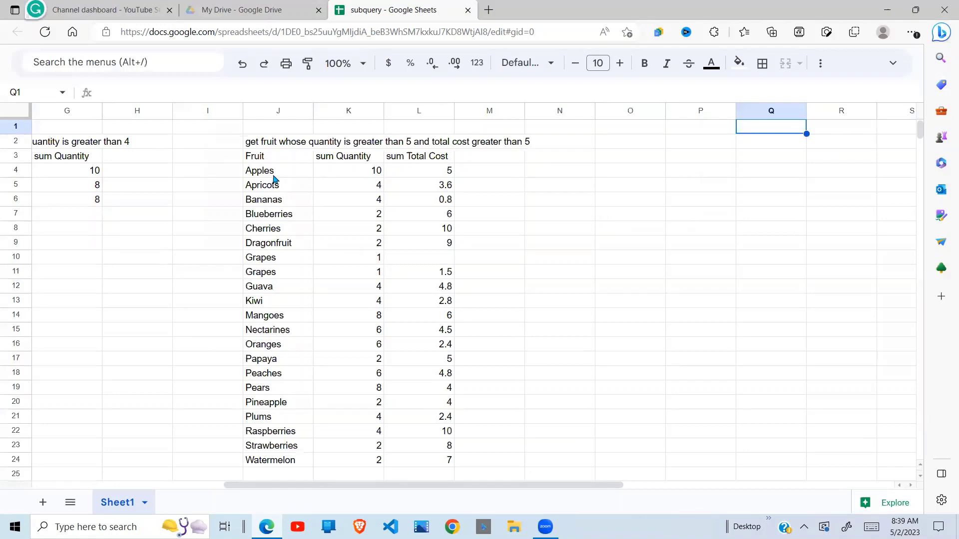
left_click(274, 175)
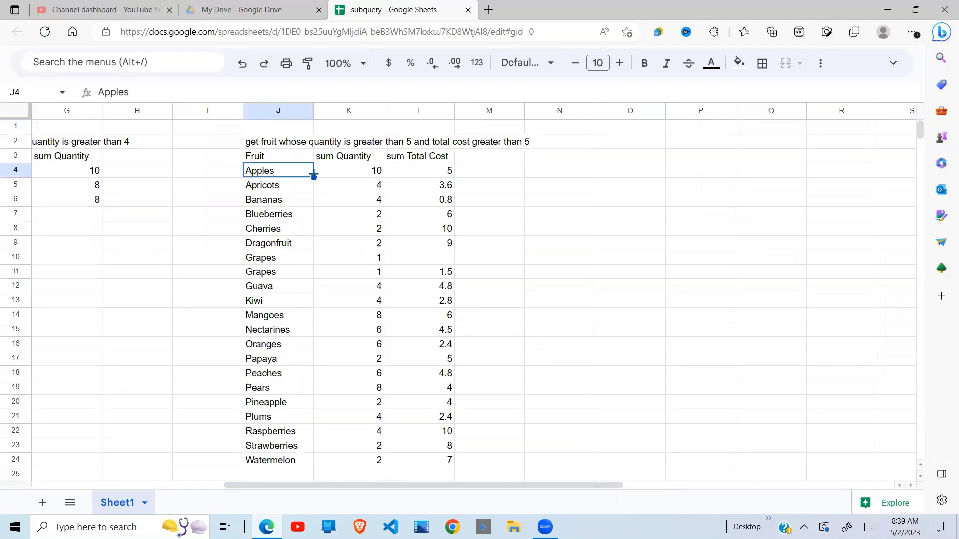
left_click(379, 171)
left_click(421, 172)
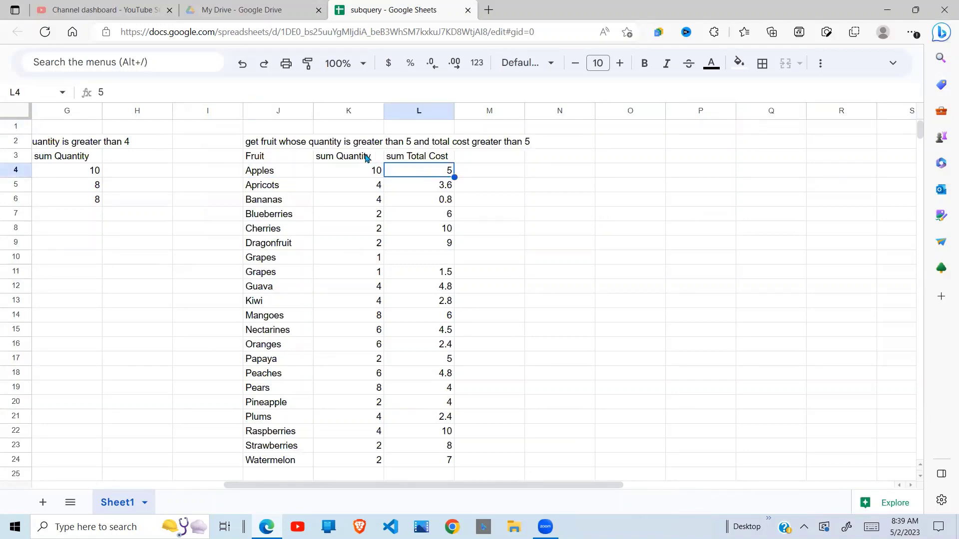
left_click(348, 161)
left_click(382, 204)
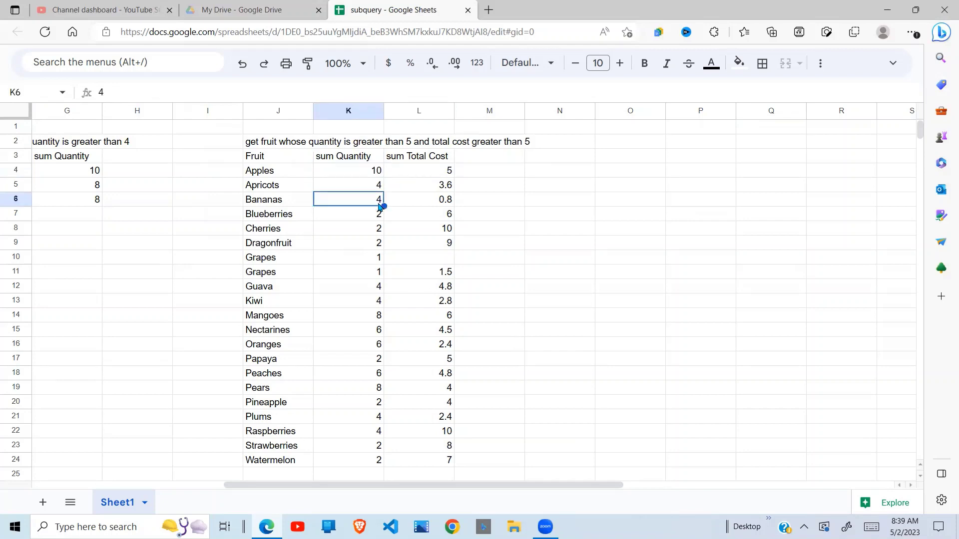
left_click(341, 397)
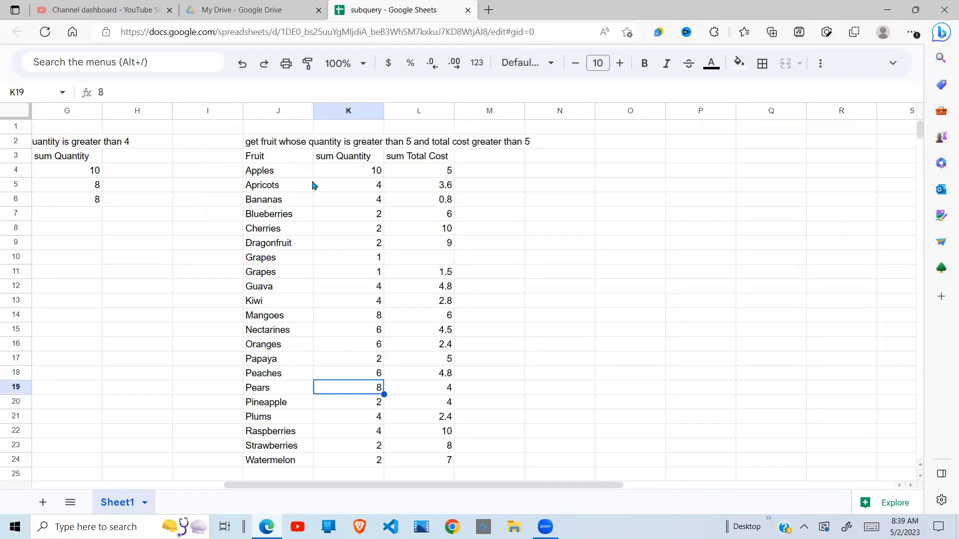
left_click(268, 161)
left_click_drag(421, 209, 475, 411)
scroll(445, 428, "down", 1)
left_click(479, 388)
left_click(344, 275)
key("Up")
key("Up")
key("Up")
key("Up")
key("Up")
key("Up")
key("Up")
key("Up")
key("Up")
key("Up")
key("Up")
key("Up")
key("Up")
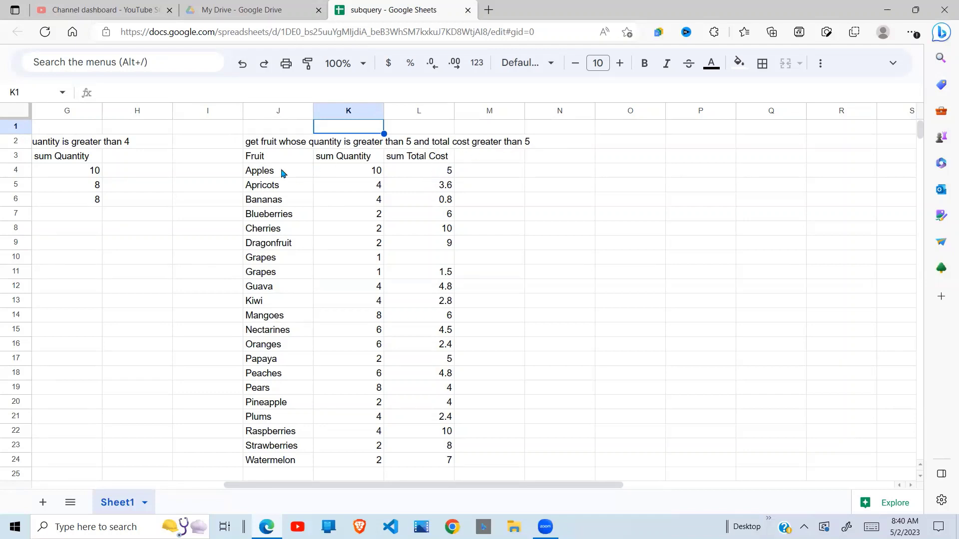
- Rewrite J3 as an outer QUERY around the grouping query, filtering where Col2>5 and Col3>5
left_click(266, 158)
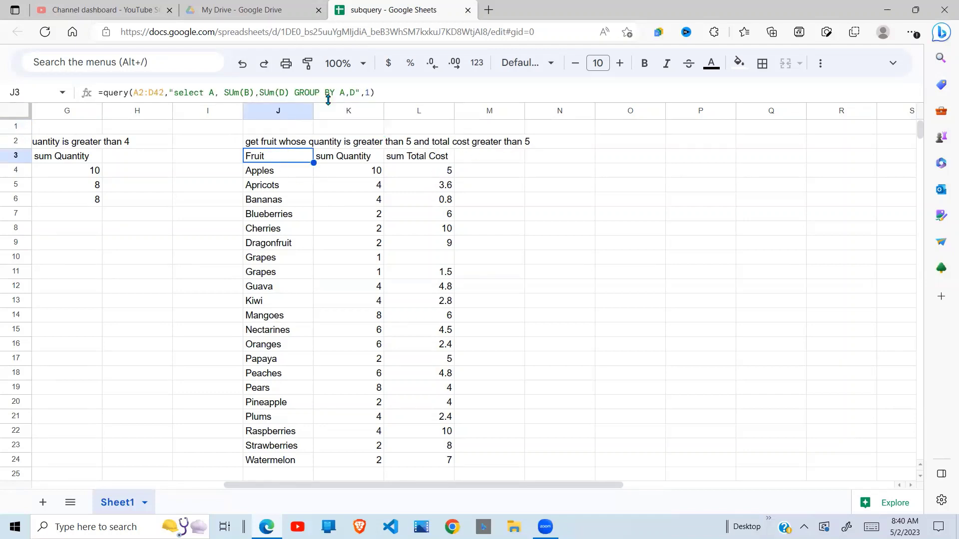
left_click_drag(380, 93, 104, 95)
key("ctrl+c")
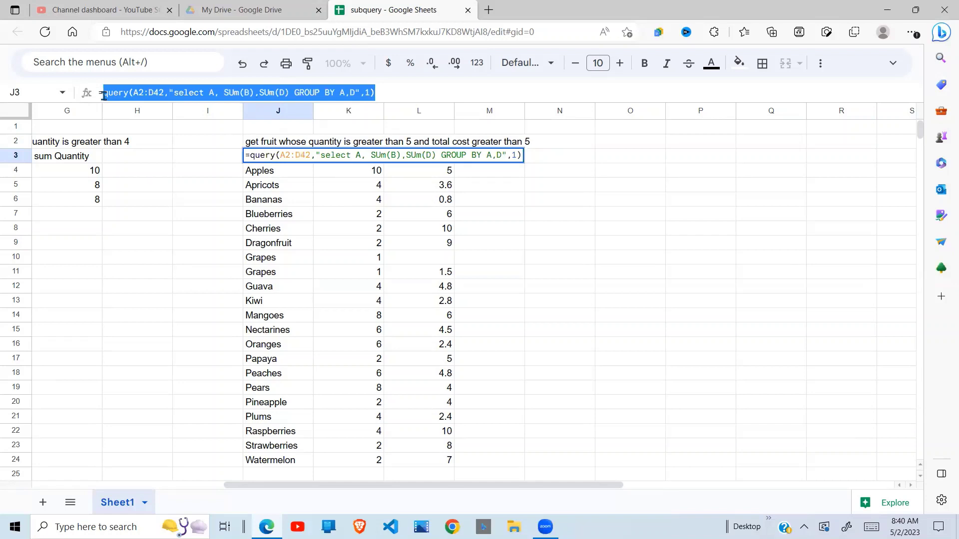
key("BackSpace")
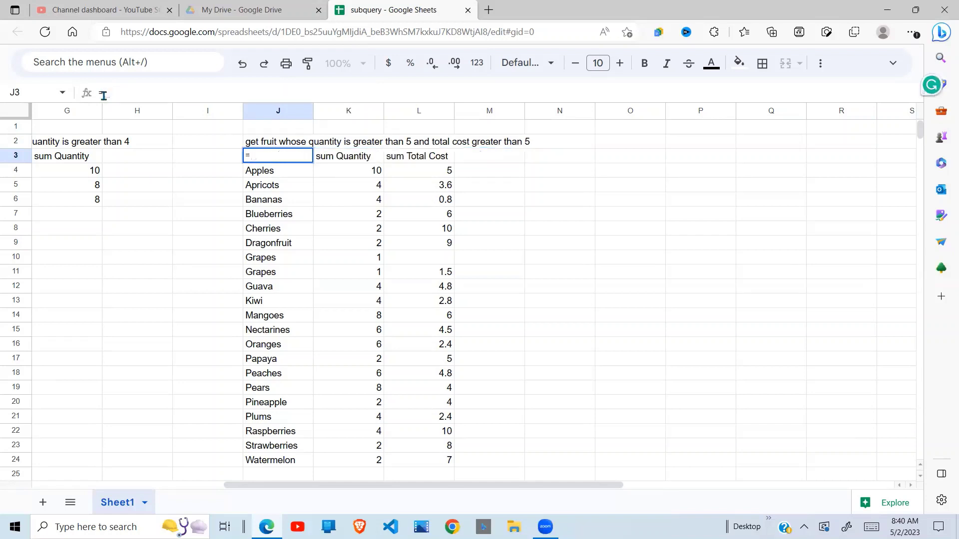
type("Q")
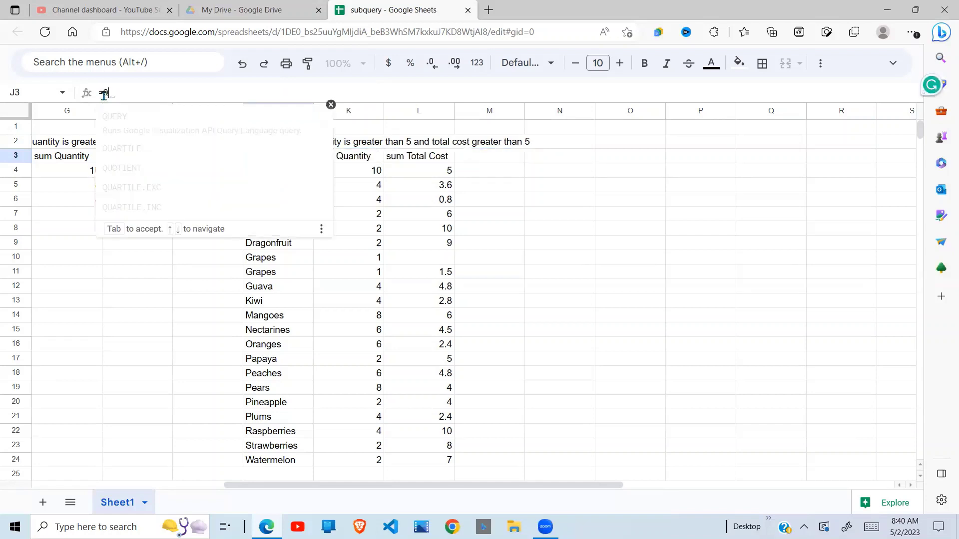
type("UERY(")
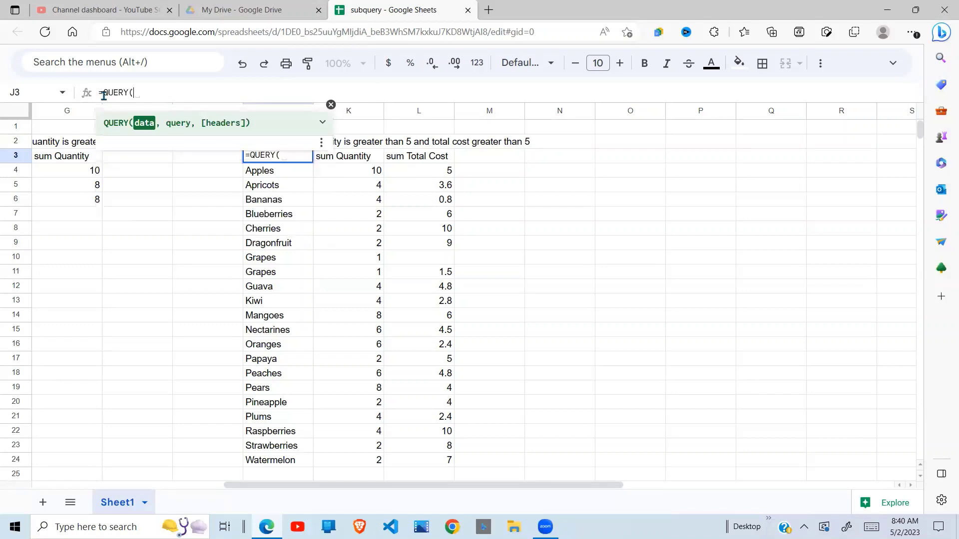
key("ctrl+v")
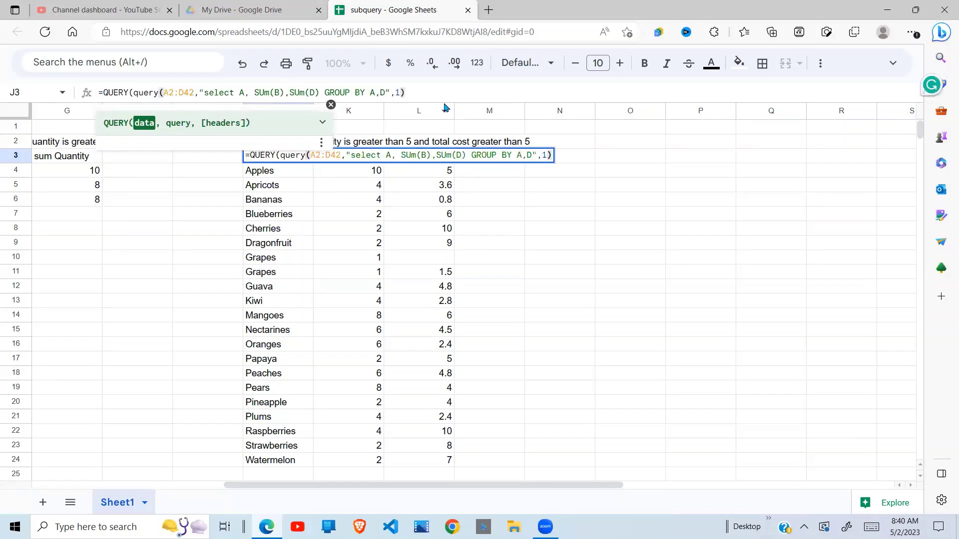
type(",\"")
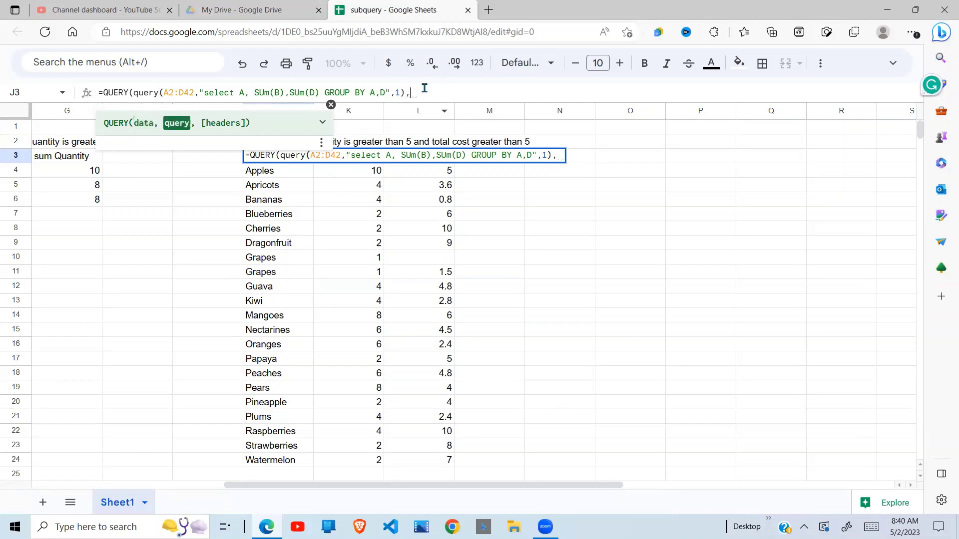
type("SELECT c")
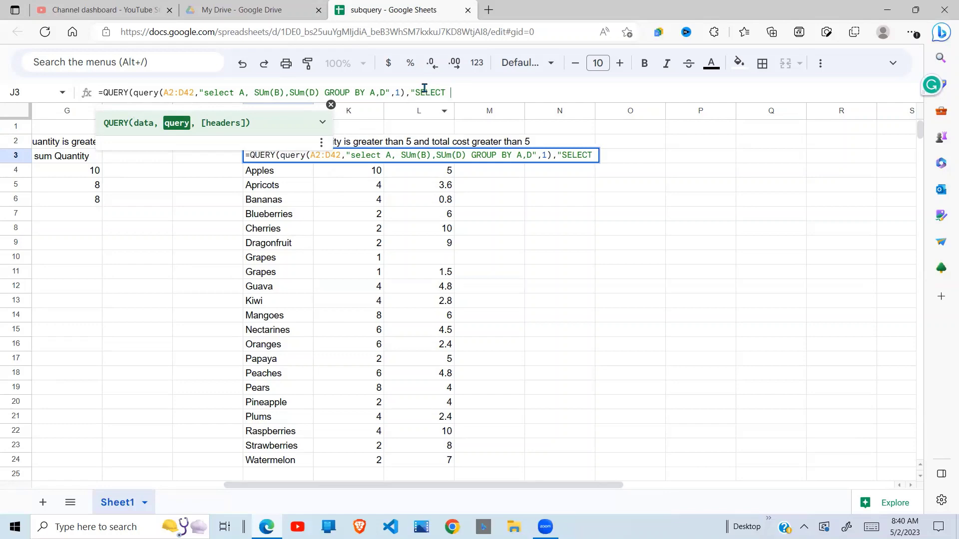
key("BackSpace")
type("Col1,Col2")
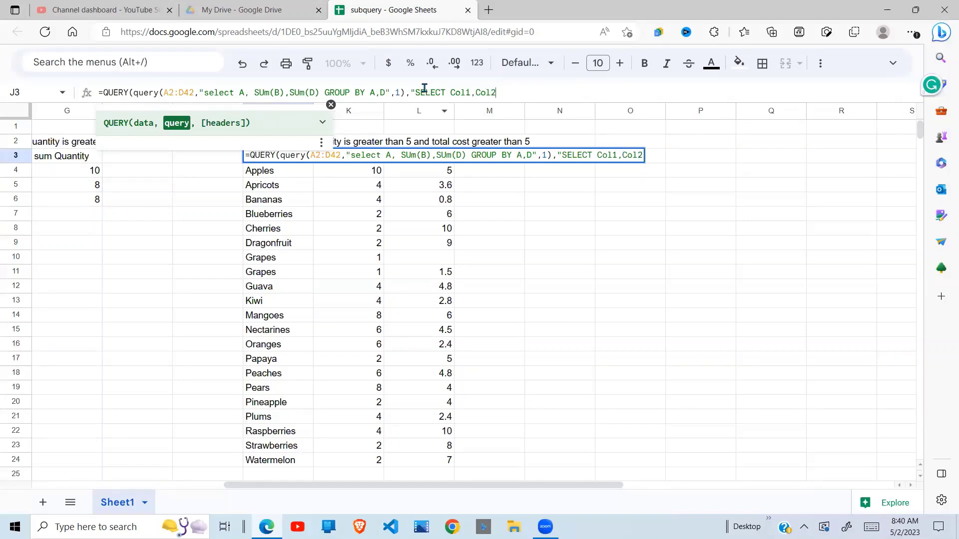
type(".Col")
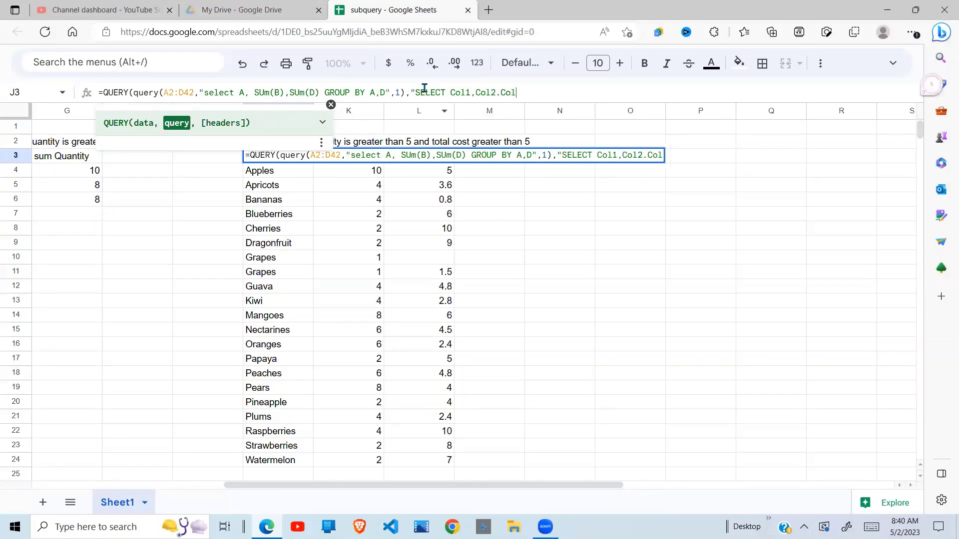
type("3")
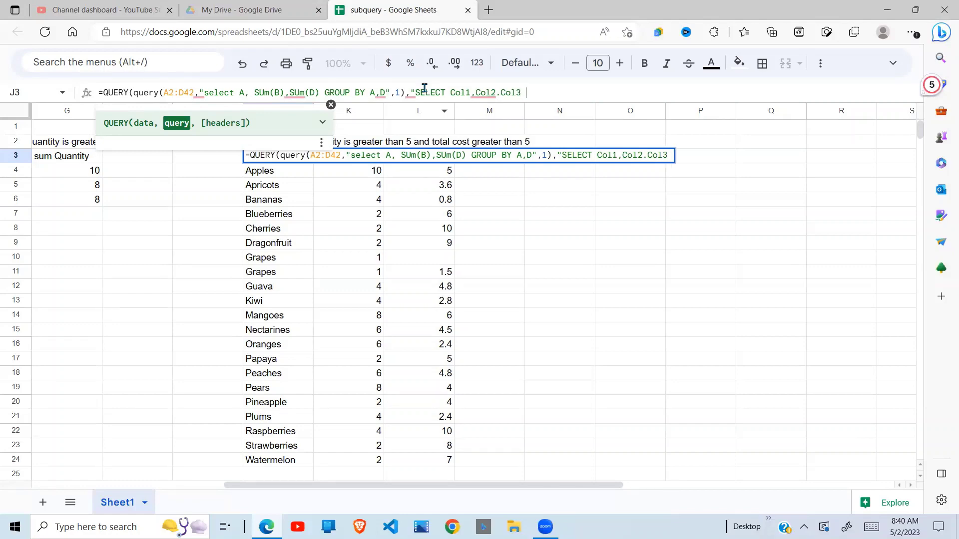
type(" where ")
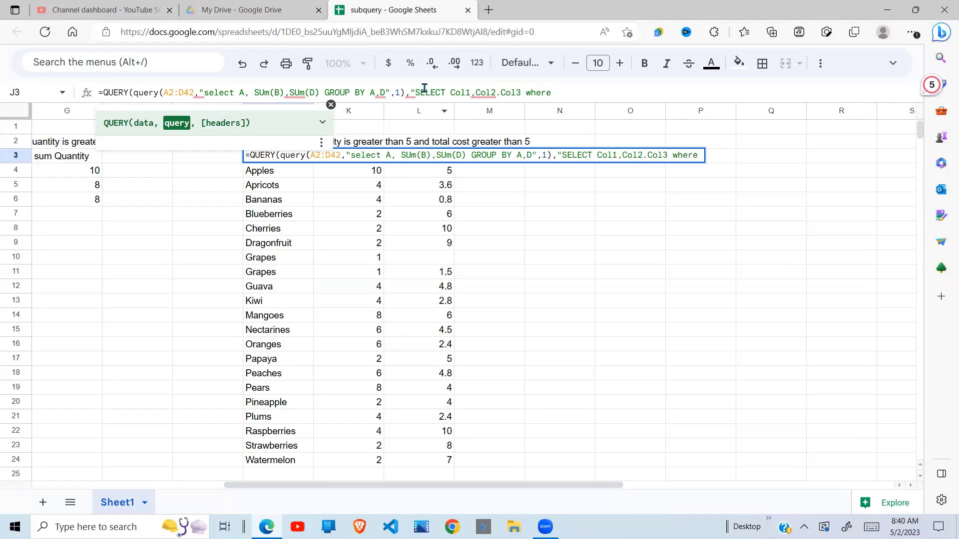
type("Col2")
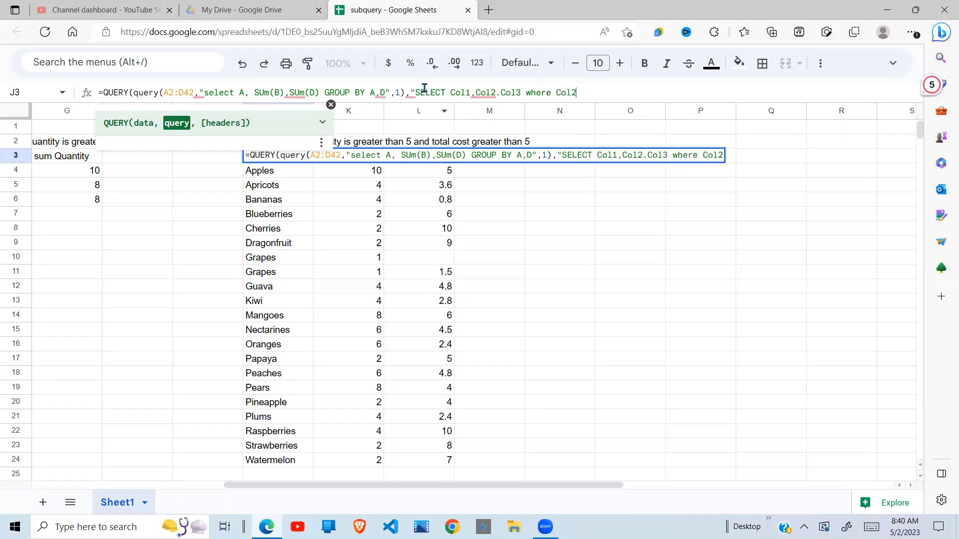
type(">5 and Col")
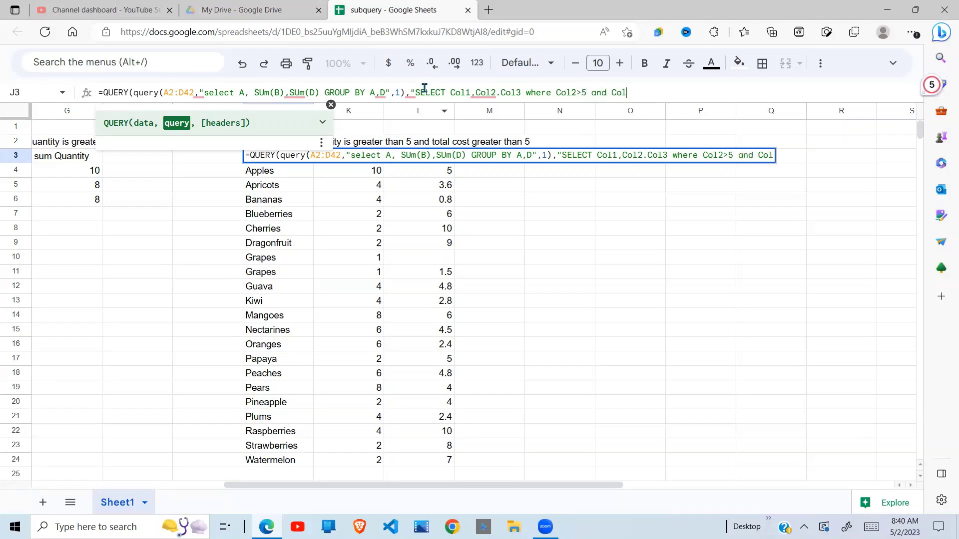
type("3")
type(">")
type("5")
type("\"")
type(",1")
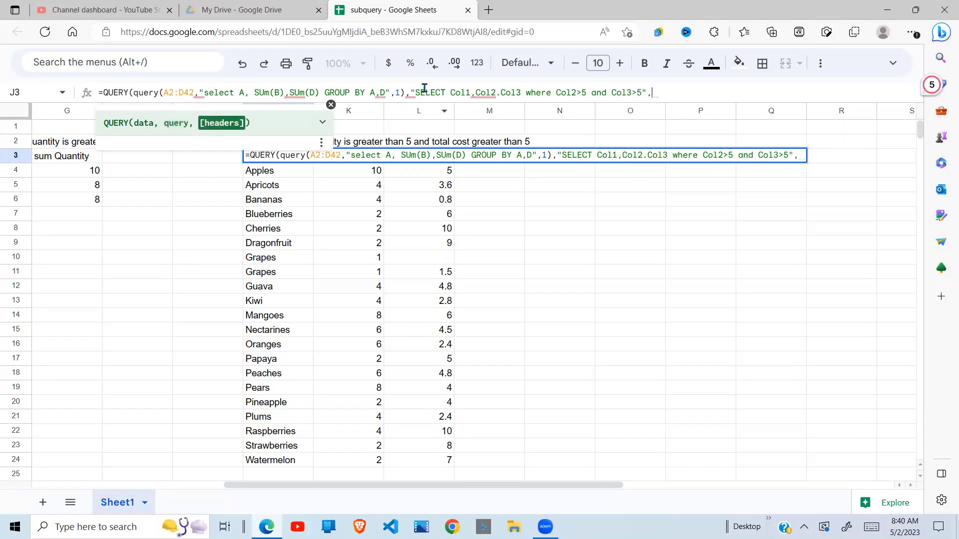
type(")")
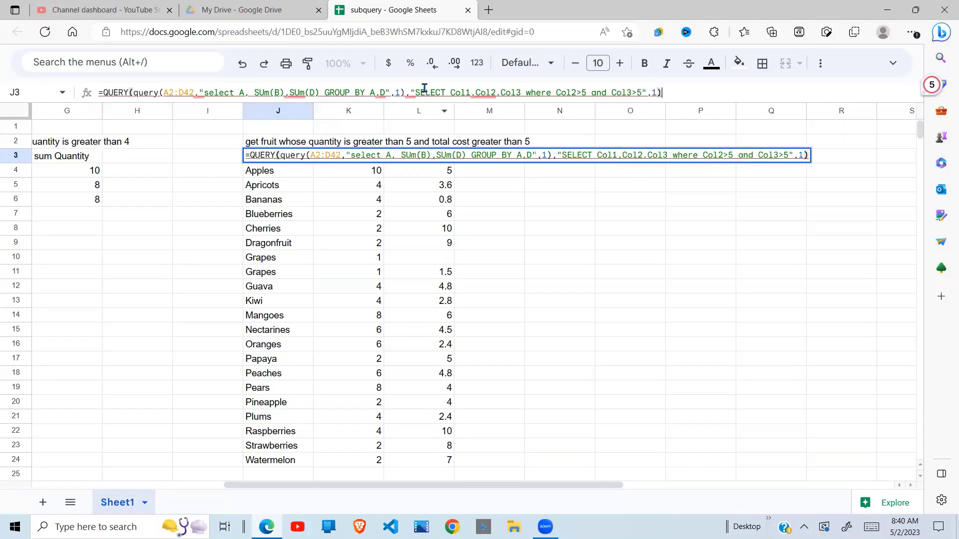
- Correct the Col2.Col3 typo to Col2,Col3 so J3 returns only Mangoes (8, 6)
key("Return")
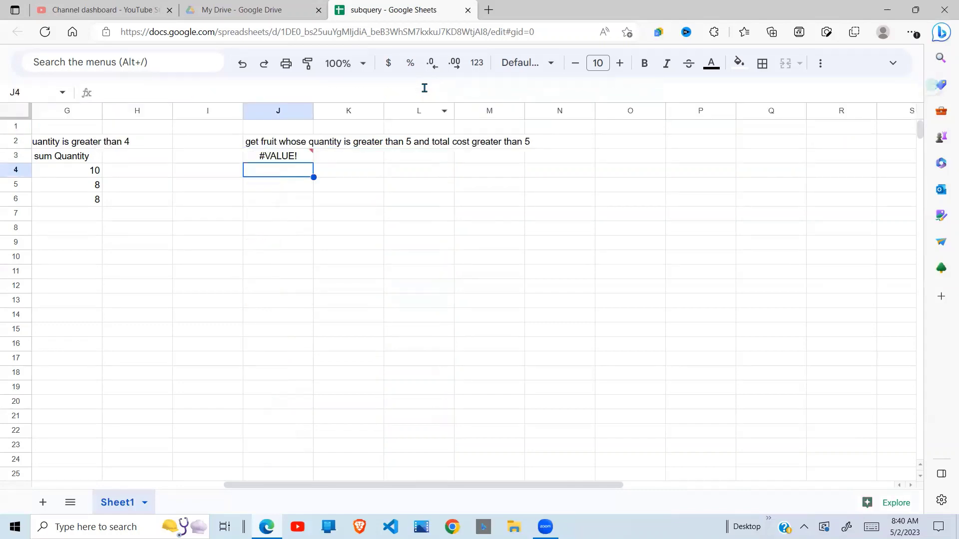
left_click(325, 183)
left_click(294, 158)
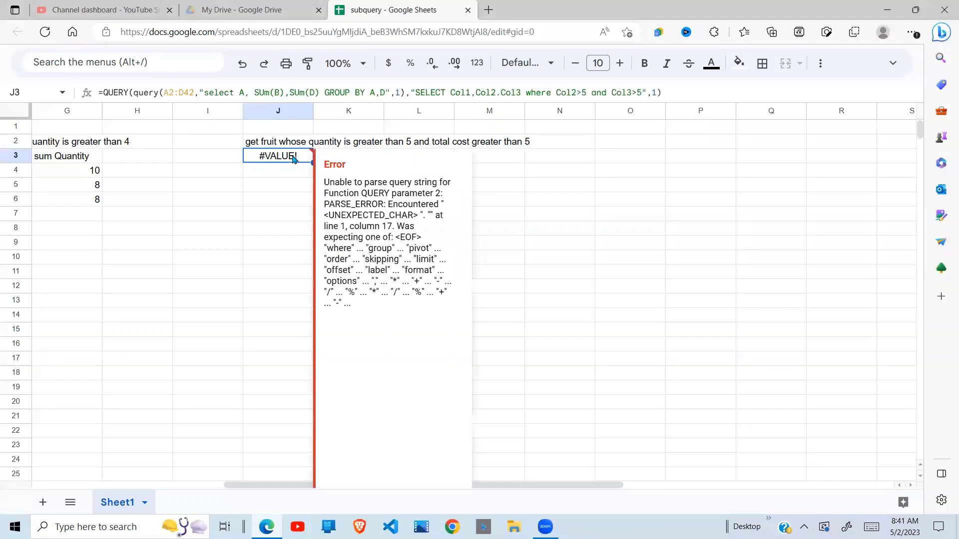
left_click(503, 97)
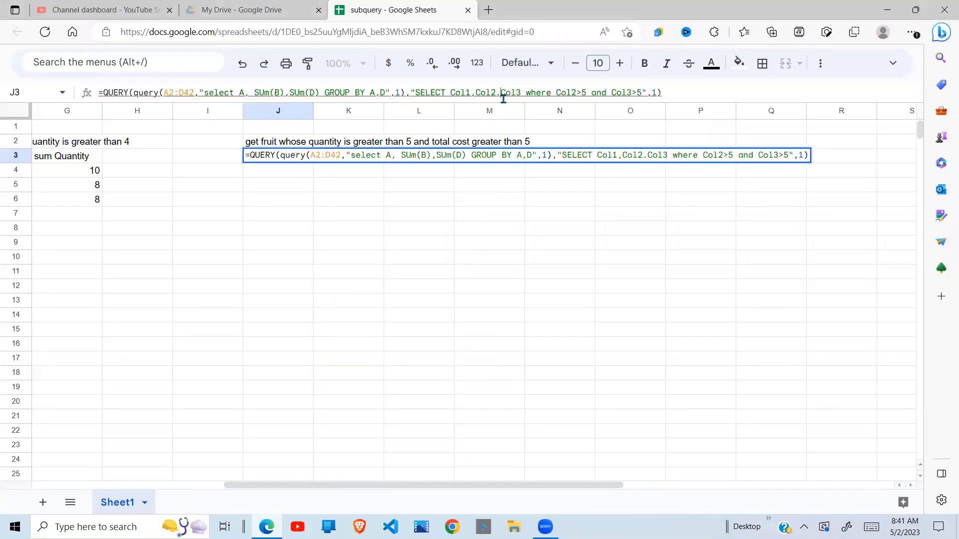
key("BackSpace")
type(",")
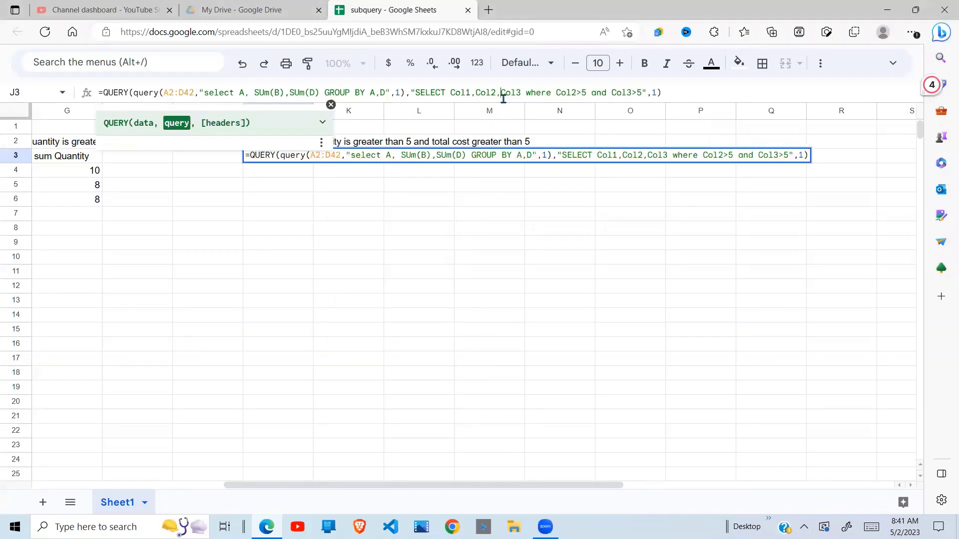
key("Return")
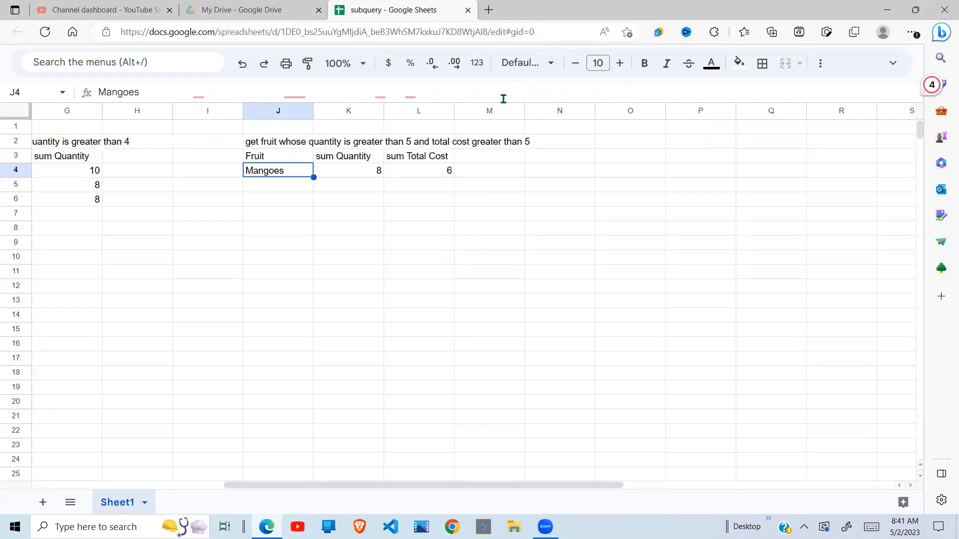
left_click(324, 188)
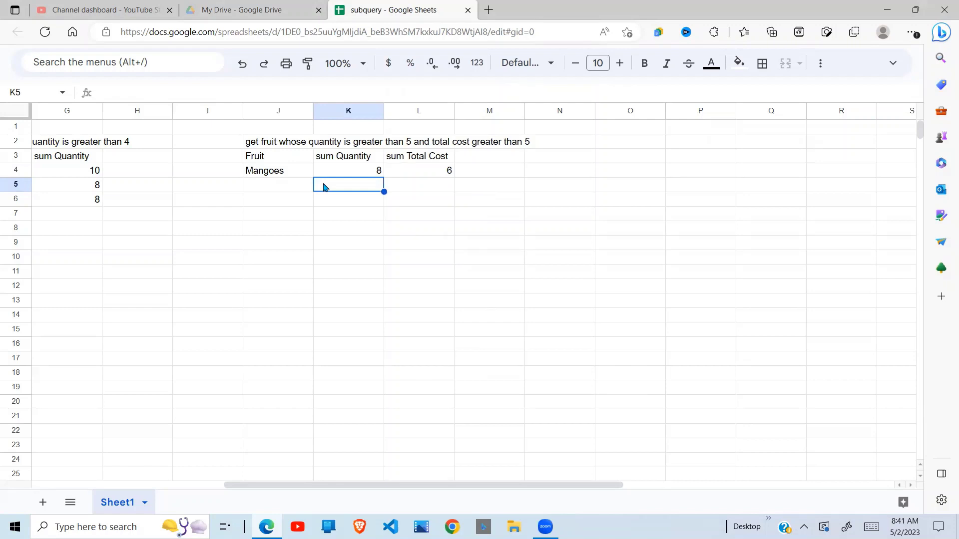
left_click(266, 162)
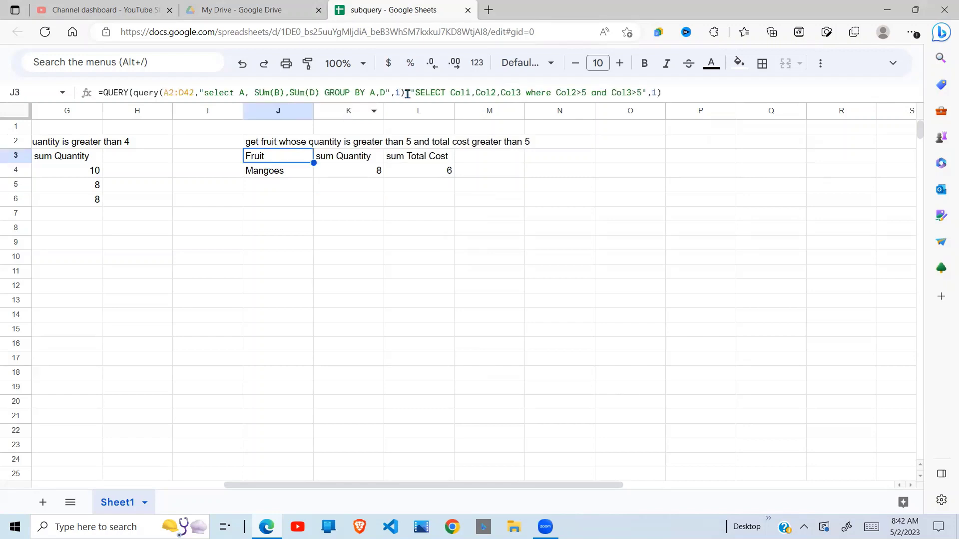
- Change J3's filter to Col2>3 and Col3>3, listing eight fruits from Apples to Raspberries
left_click(585, 94)
key("BackSpace")
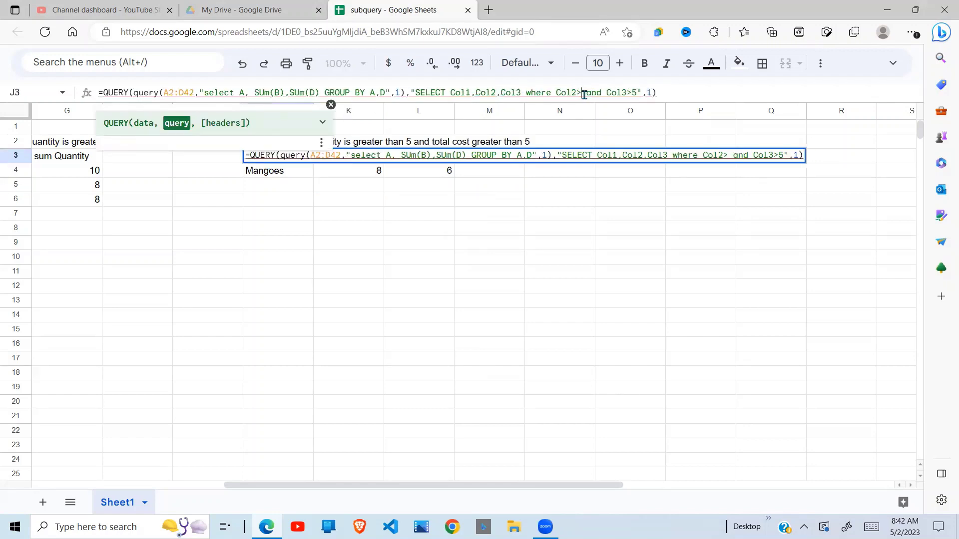
type("3")
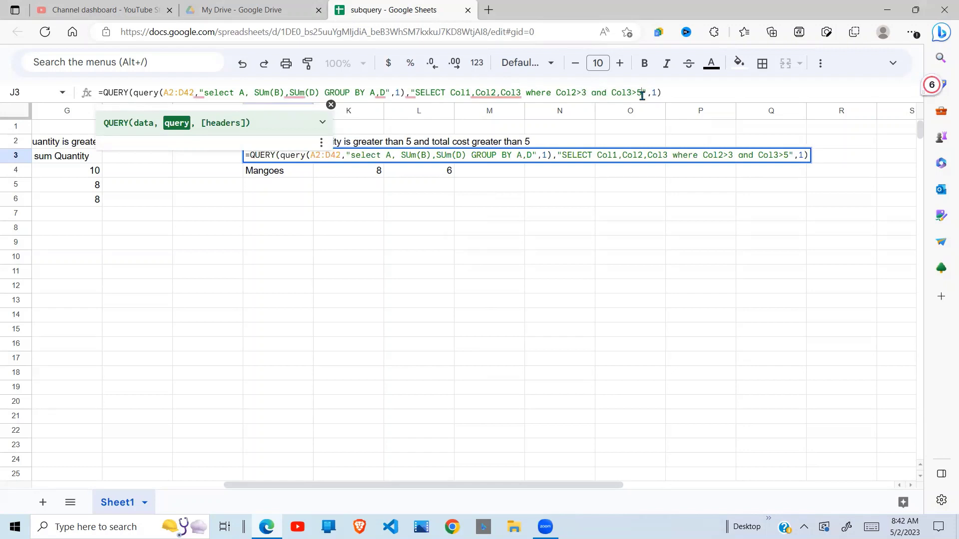
key("BackSpace")
type("3")
key("Return")
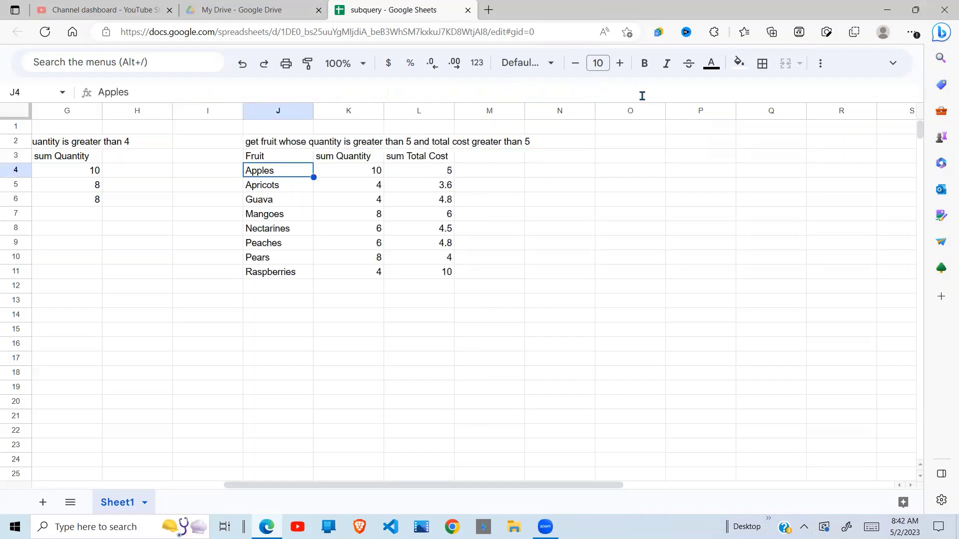